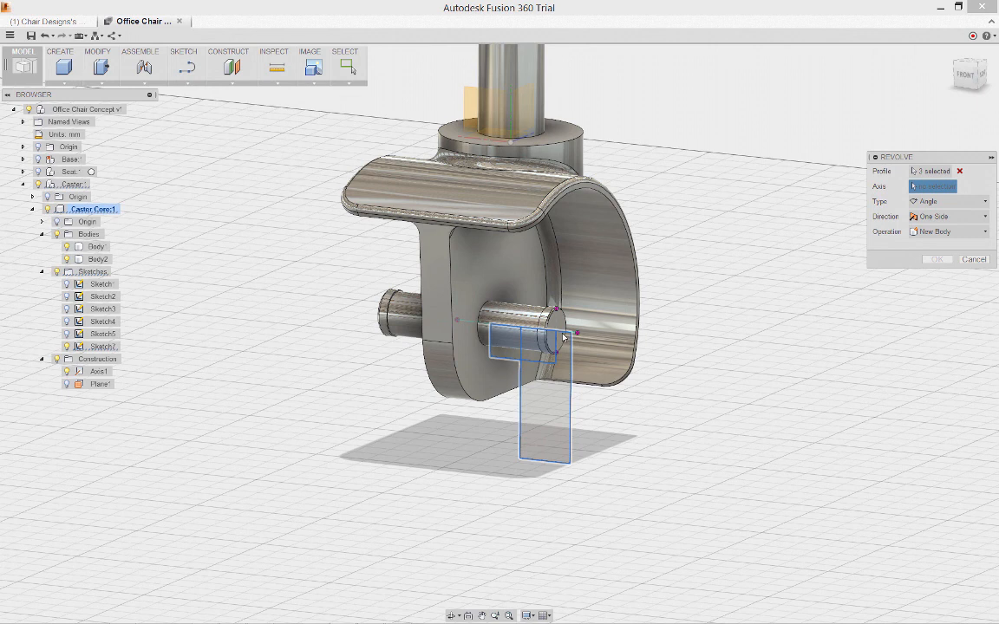
Step: Revolve the three selected wheel profiles 360° around the axle's centre axis as a new body
click(563, 337)
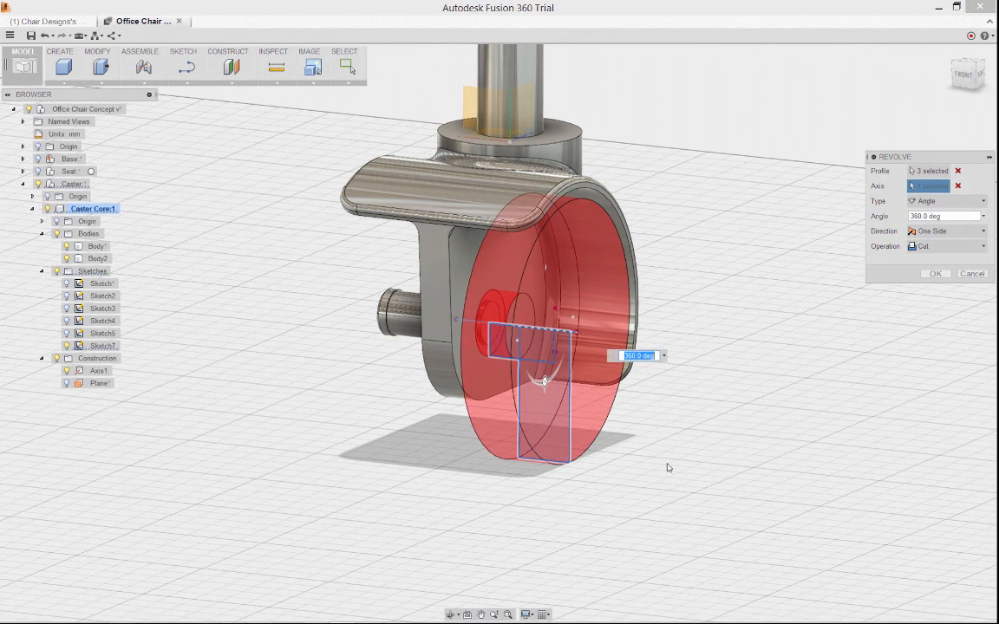
click(921, 250)
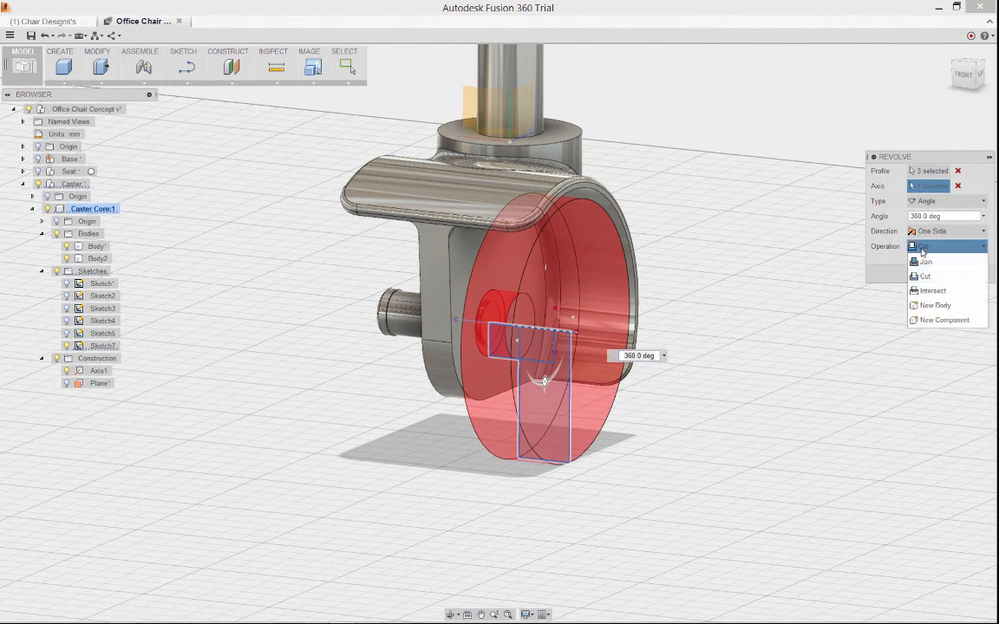
click(929, 306)
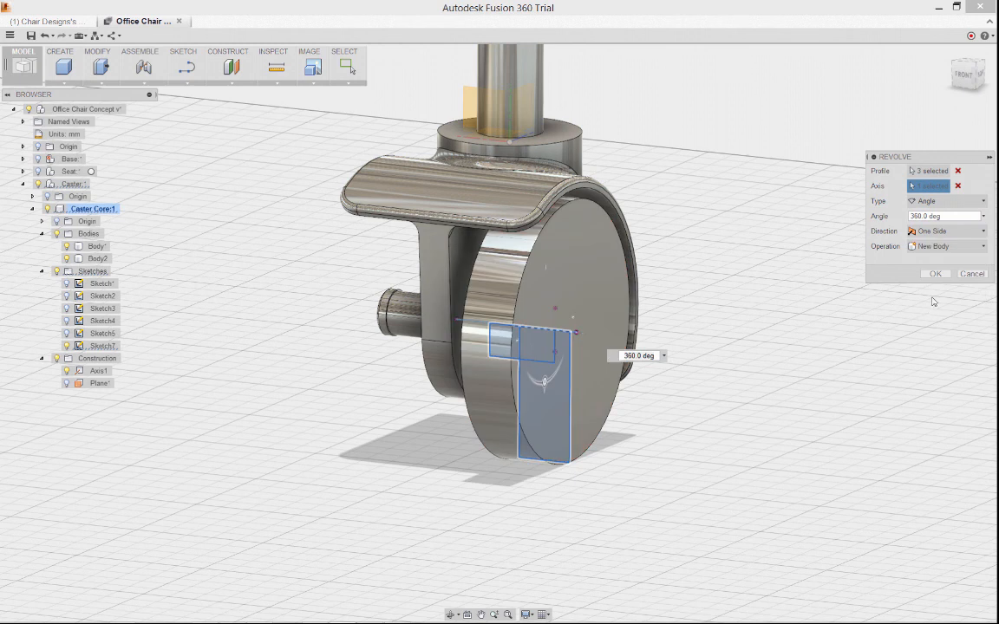
click(936, 274)
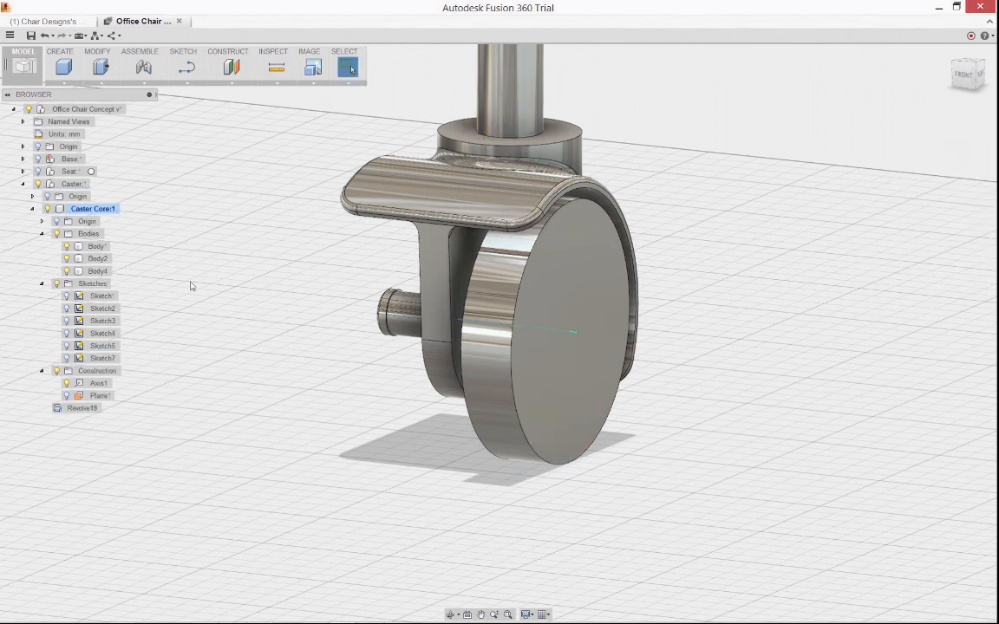
Step: Rename the newly revolved body Wheel and hide the other two bodies of Caster Core
double_click(97, 272)
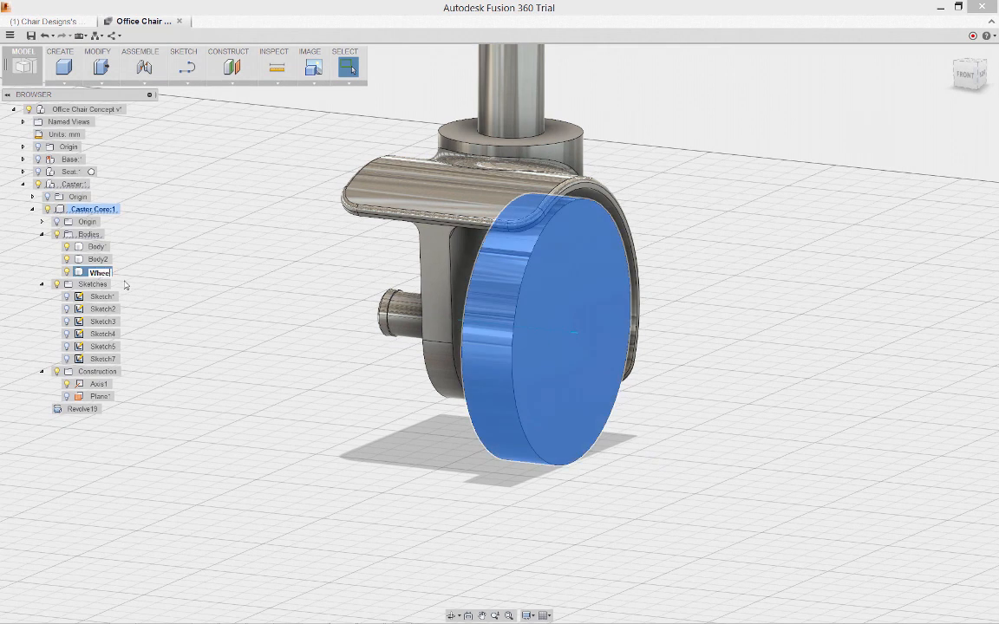
key(Return)
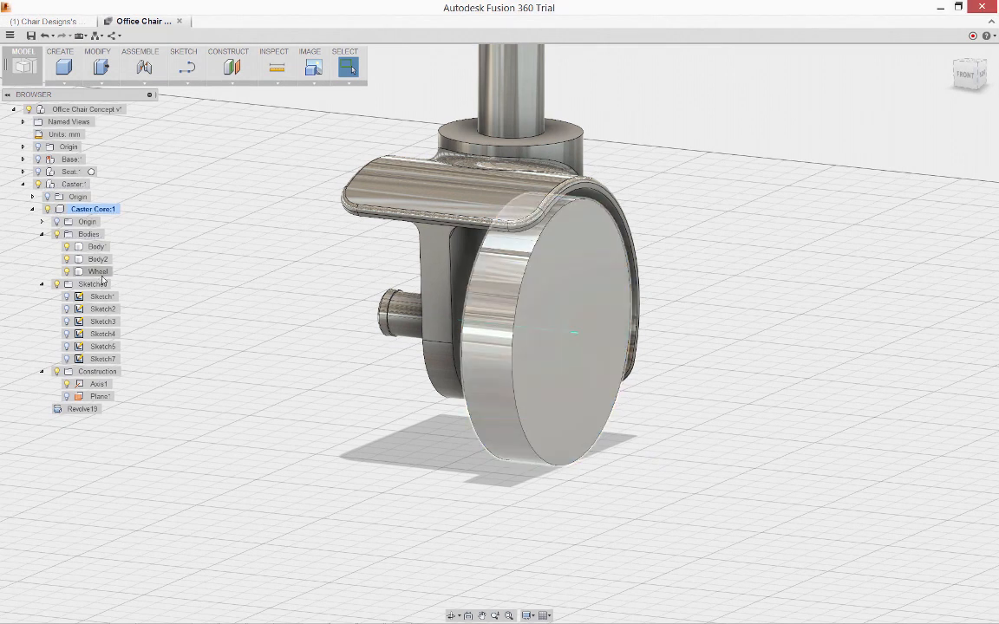
click(99, 271)
click(67, 260)
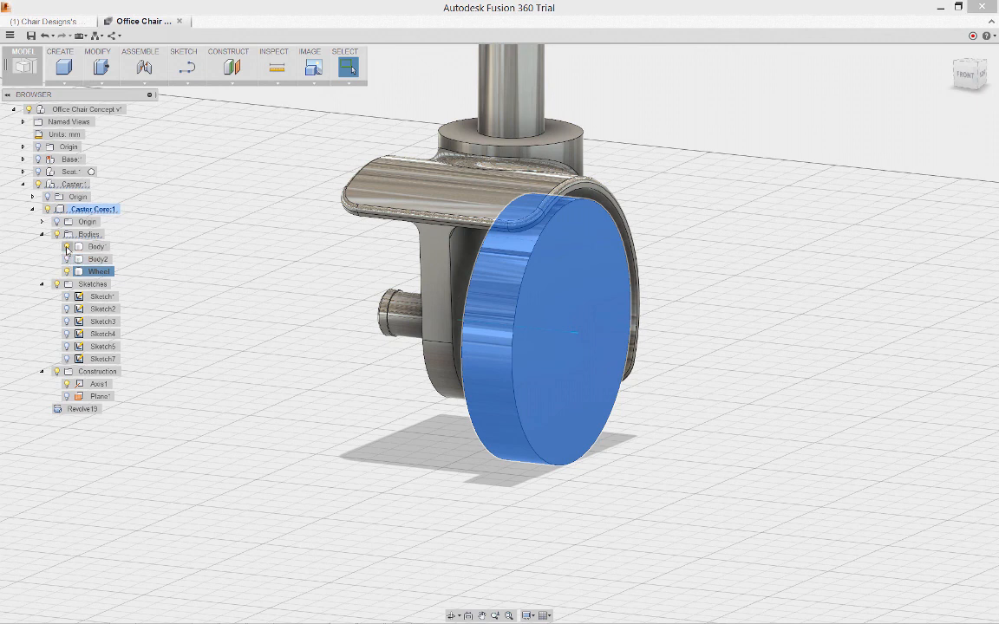
click(67, 247)
click(172, 291)
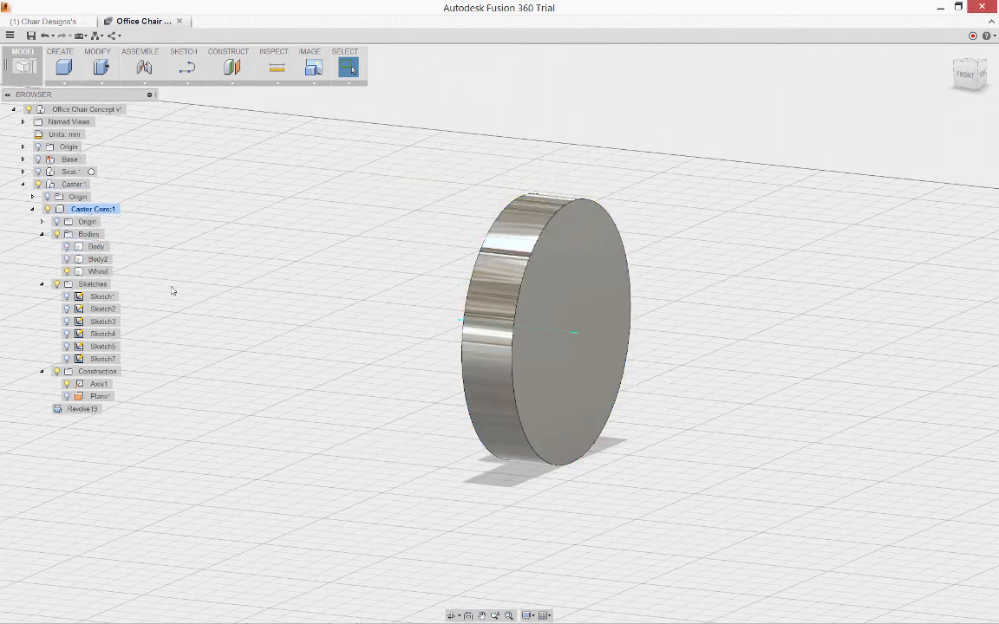
Step: Round the outer edge of the wheel's flat outside face with a 4 mm Press Pull fillet
shift+middle_drag(252, 326, 251, 326)
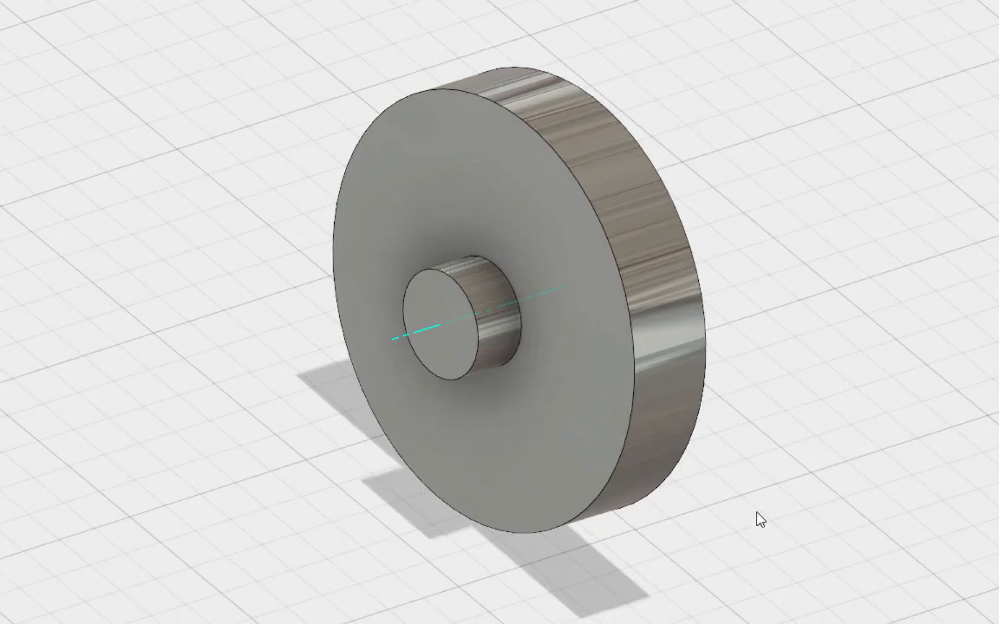
shift+middle_drag(757, 516, 809, 408)
right_click(808, 407)
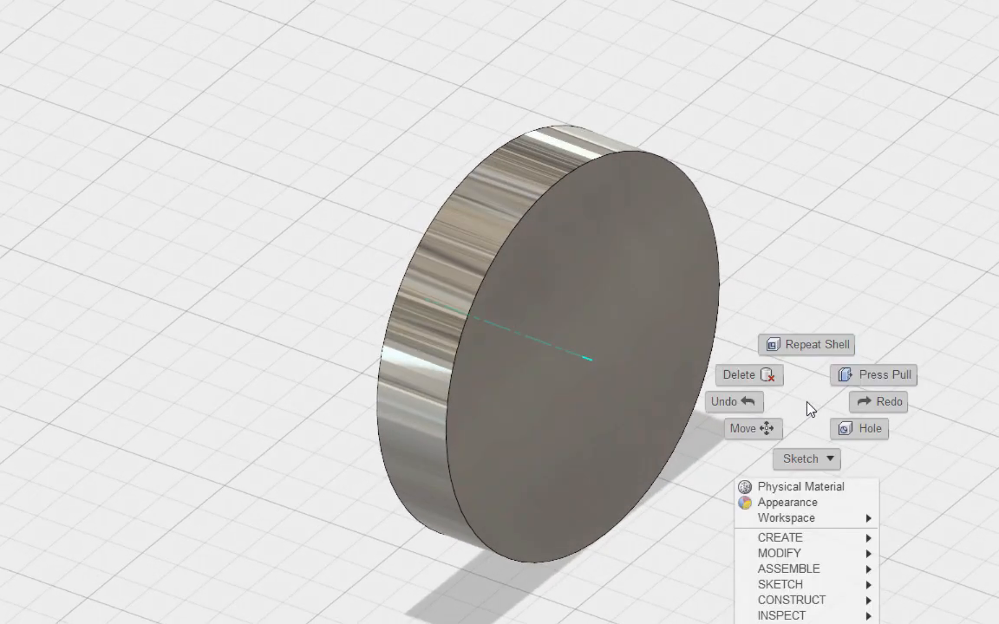
click(800, 344)
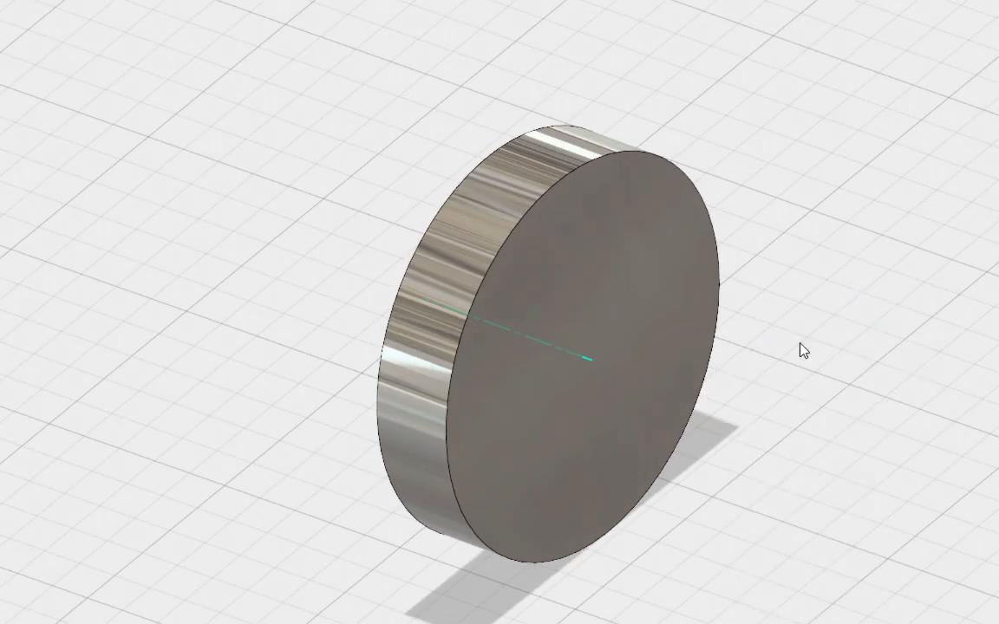
click(729, 286)
drag(729, 285, 714, 279)
right_click(734, 337)
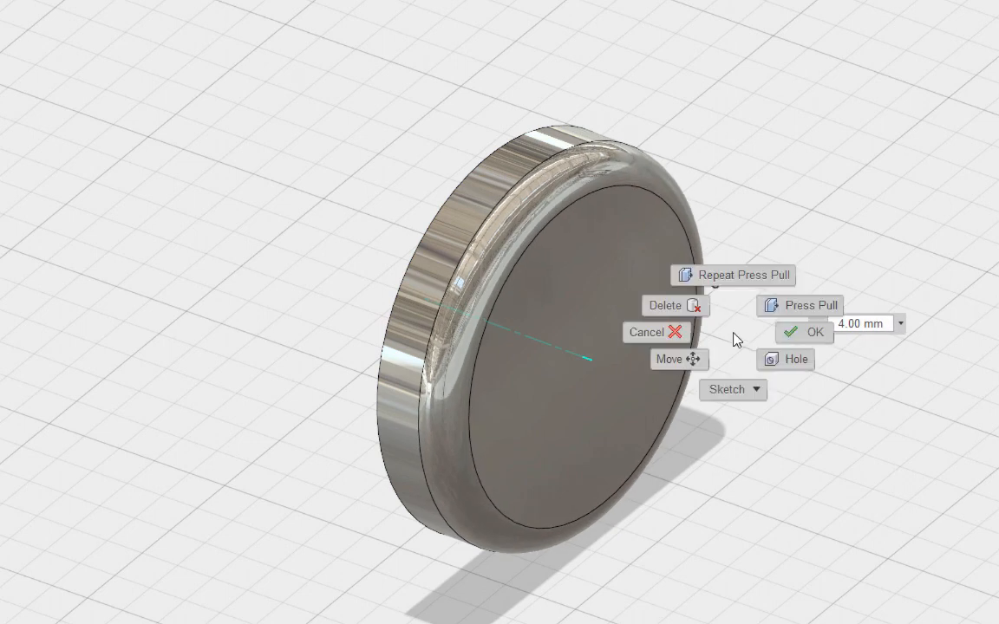
click(764, 343)
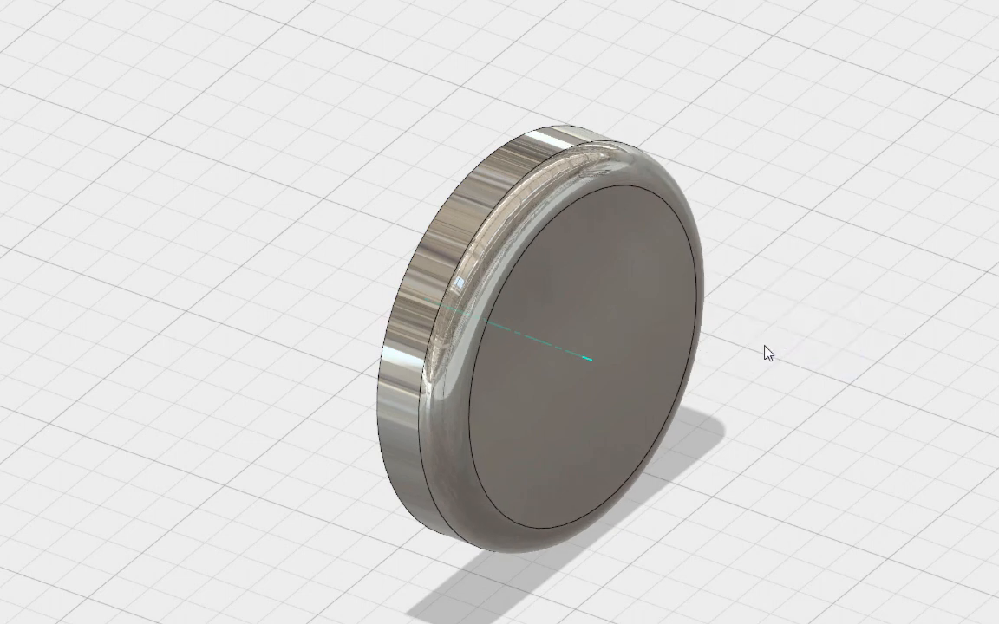
Step: Place a simple hole on the end face of the wheel's hub, centred on the hub
shift+middle_drag(765, 346, 801, 312)
right_click(801, 314)
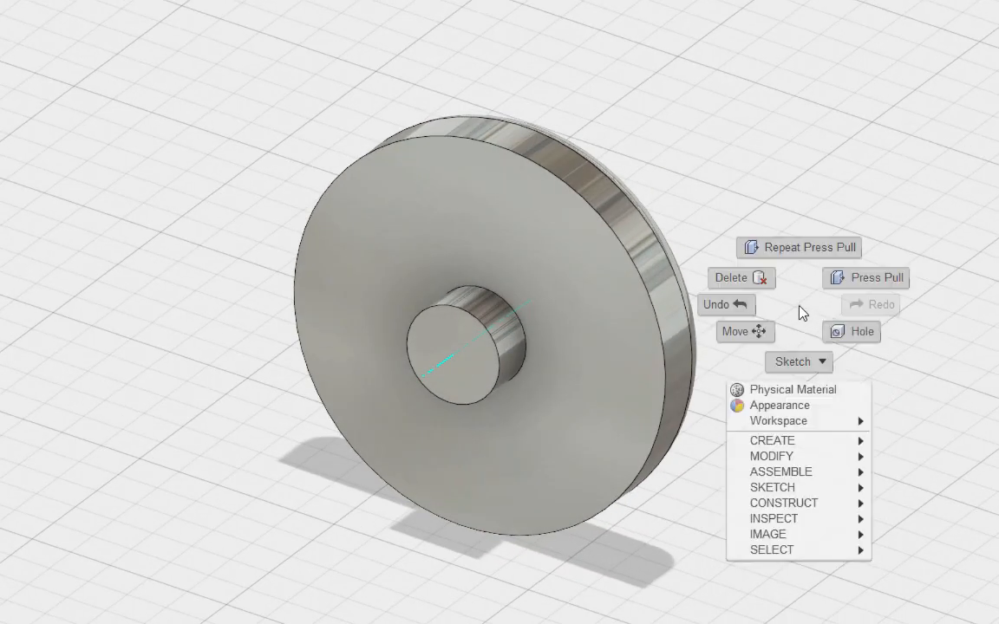
click(835, 333)
click(475, 381)
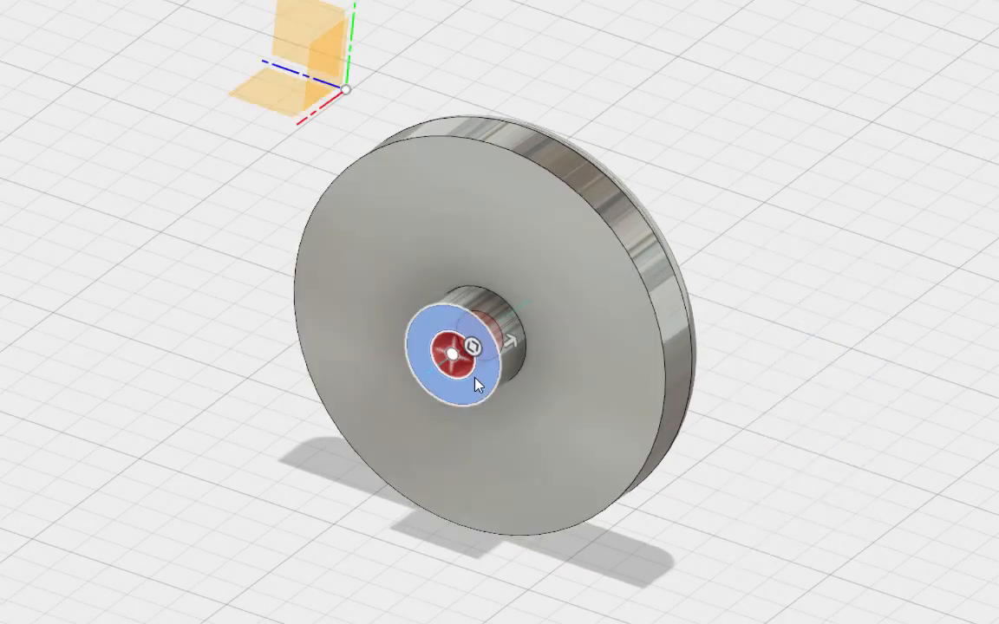
drag(453, 351, 609, 385)
drag(517, 446, 518, 400)
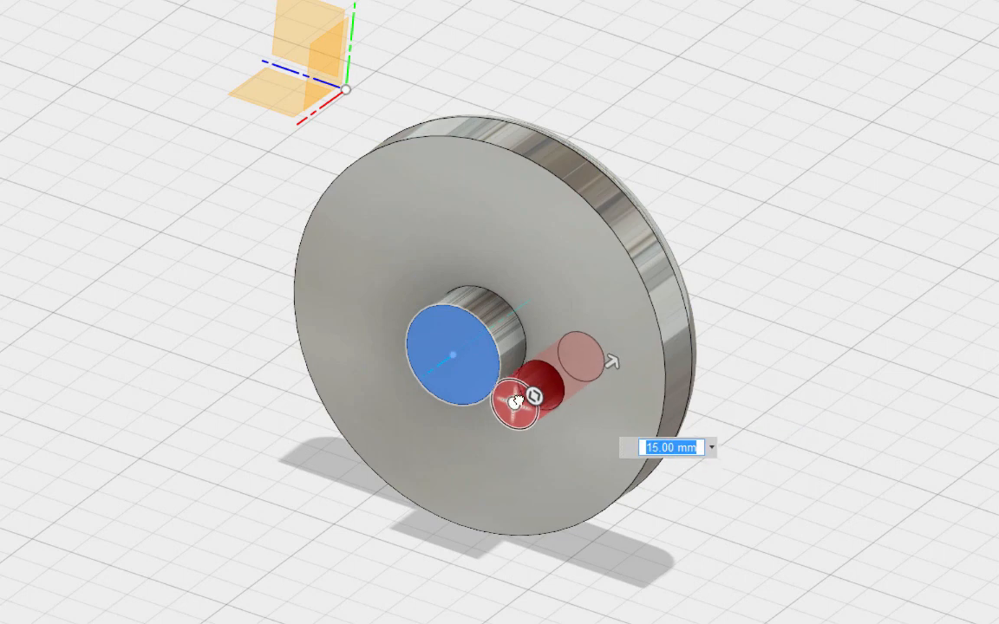
click(488, 337)
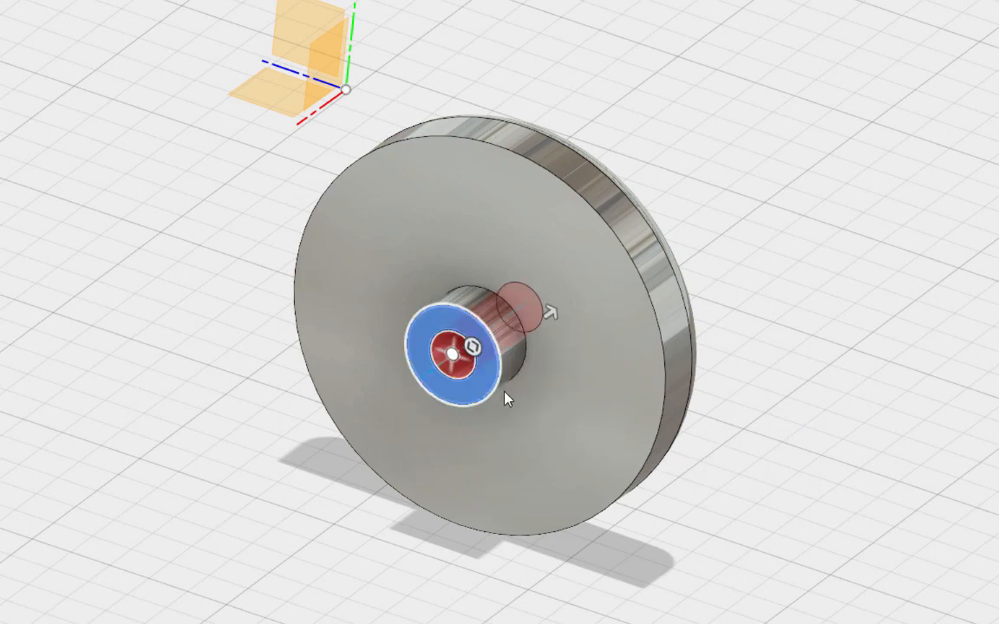
Step: Give the hub hole an 8 mm diameter, a 180° tip angle and a shallower depth that ends inside the wheel
drag(472, 347, 480, 346)
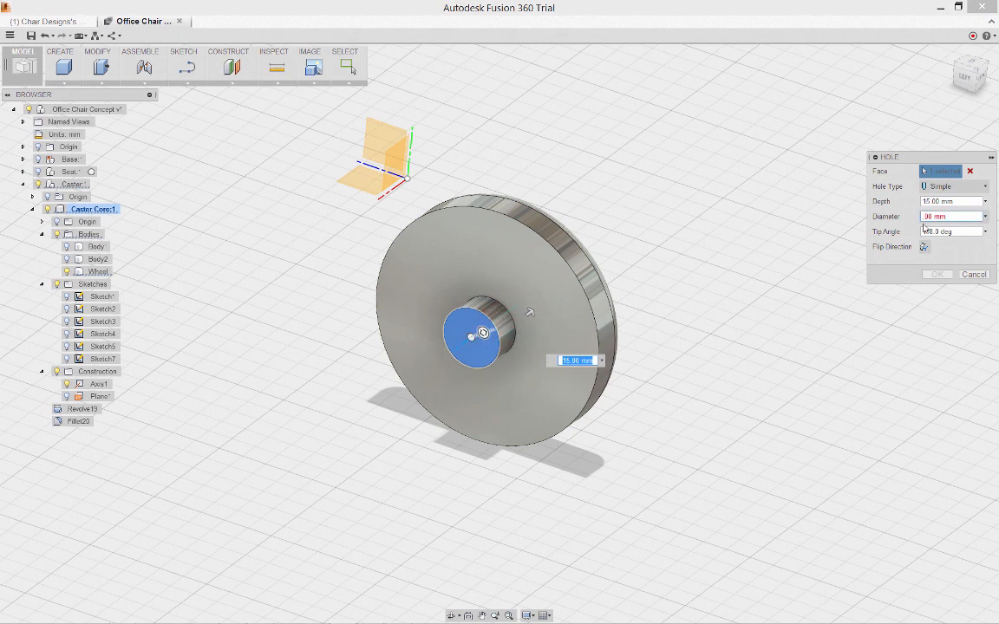
text(.)
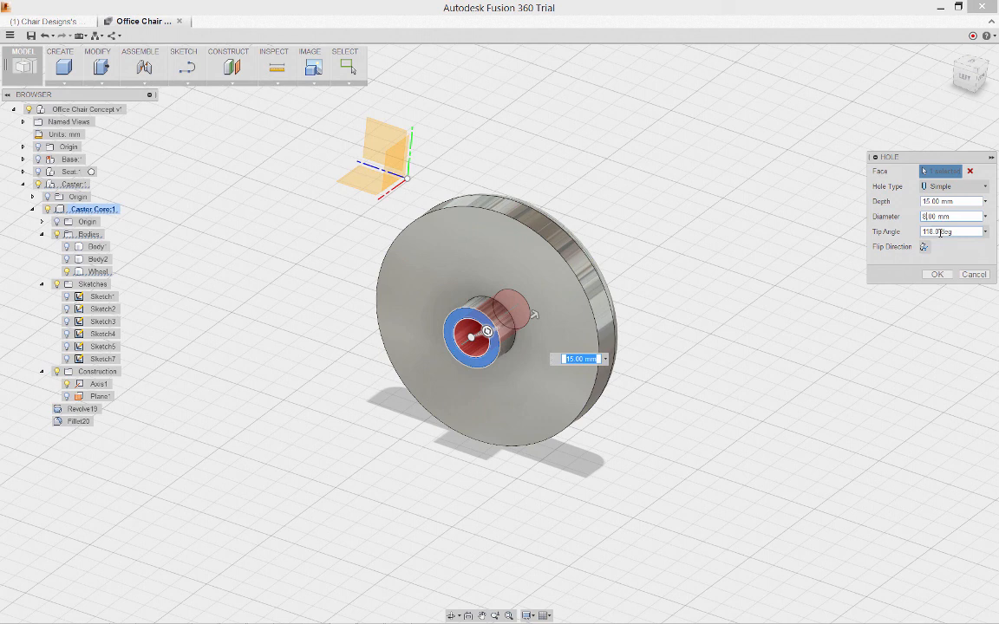
click(965, 230)
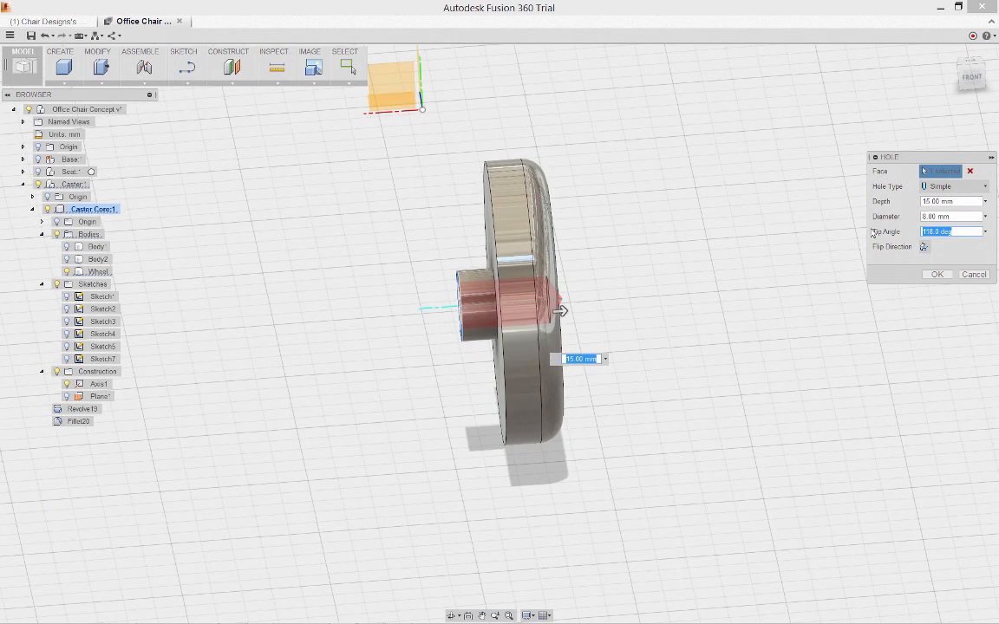
text(180)
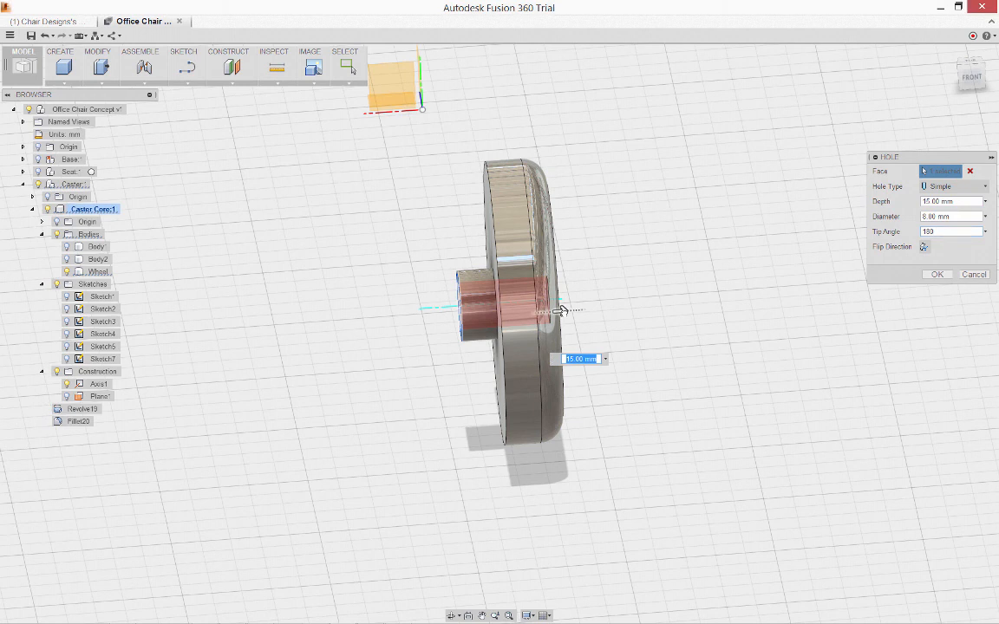
key(Return)
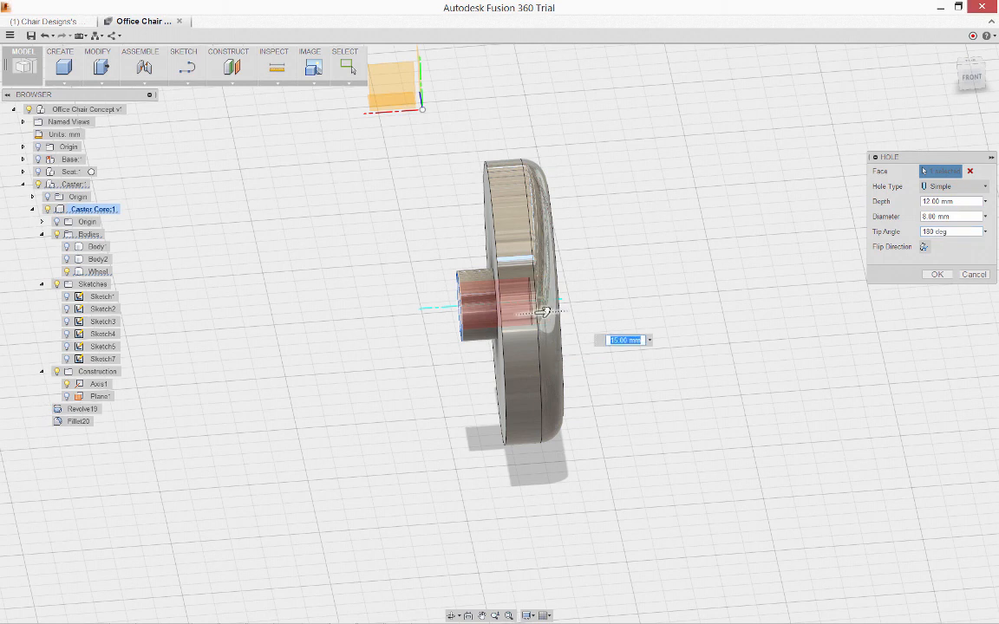
click(938, 274)
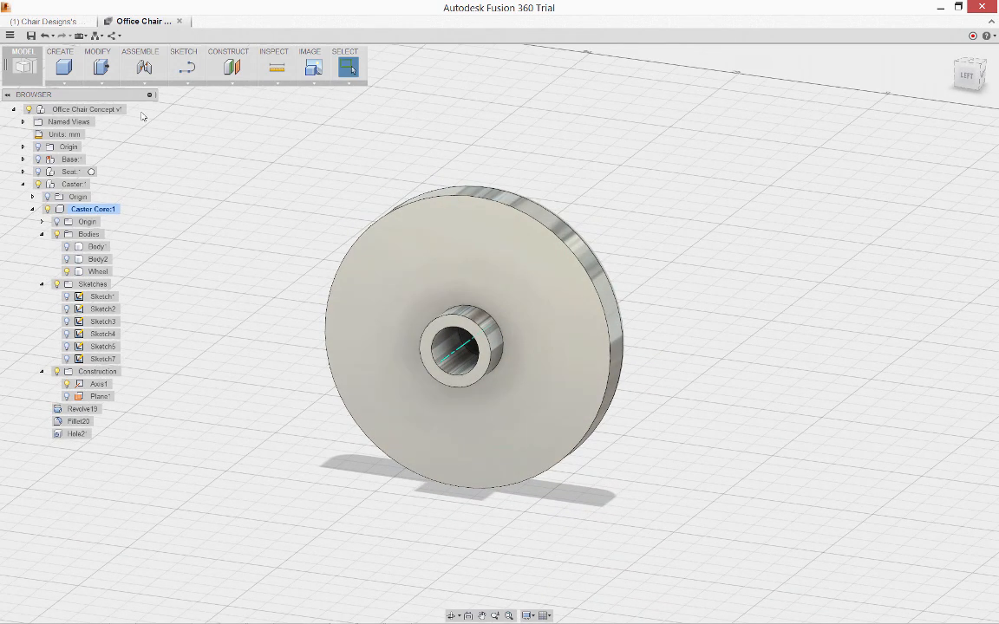
Step: Shell the wheel from its hub-side face with a 2 mm inside thickness
click(100, 84)
click(98, 147)
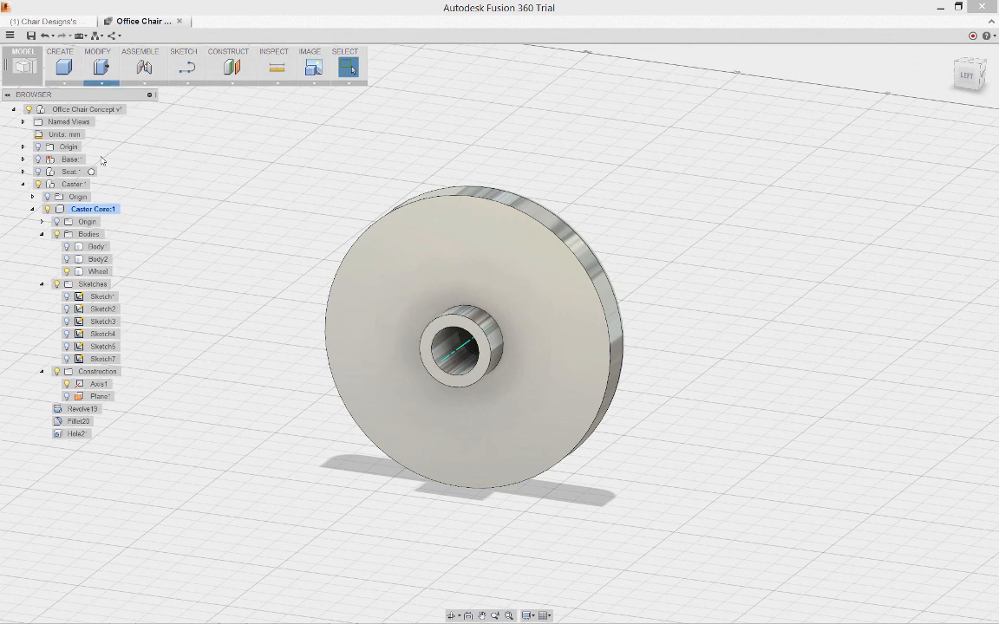
click(482, 261)
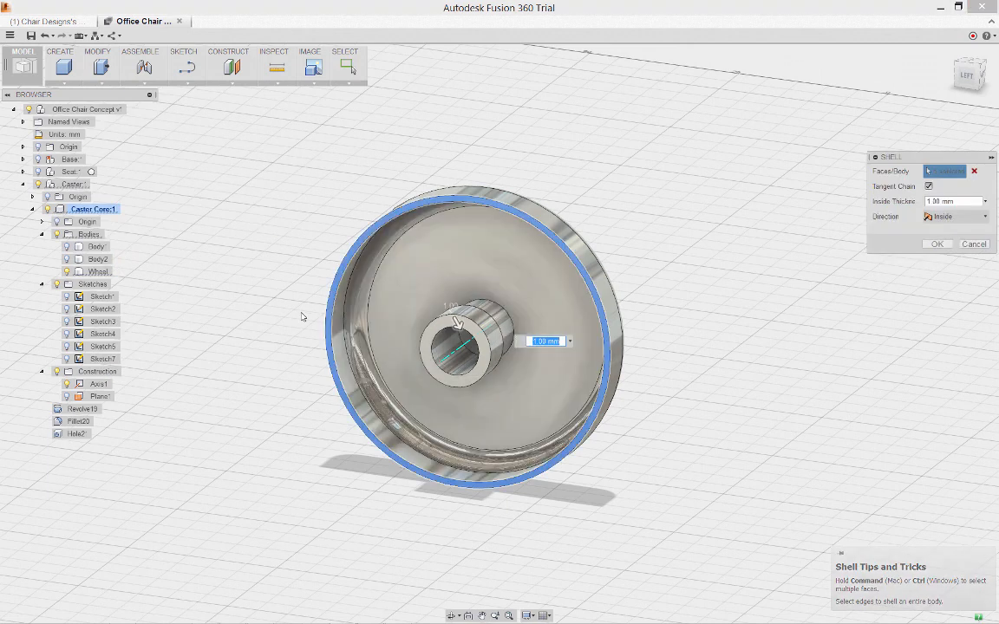
text(2)
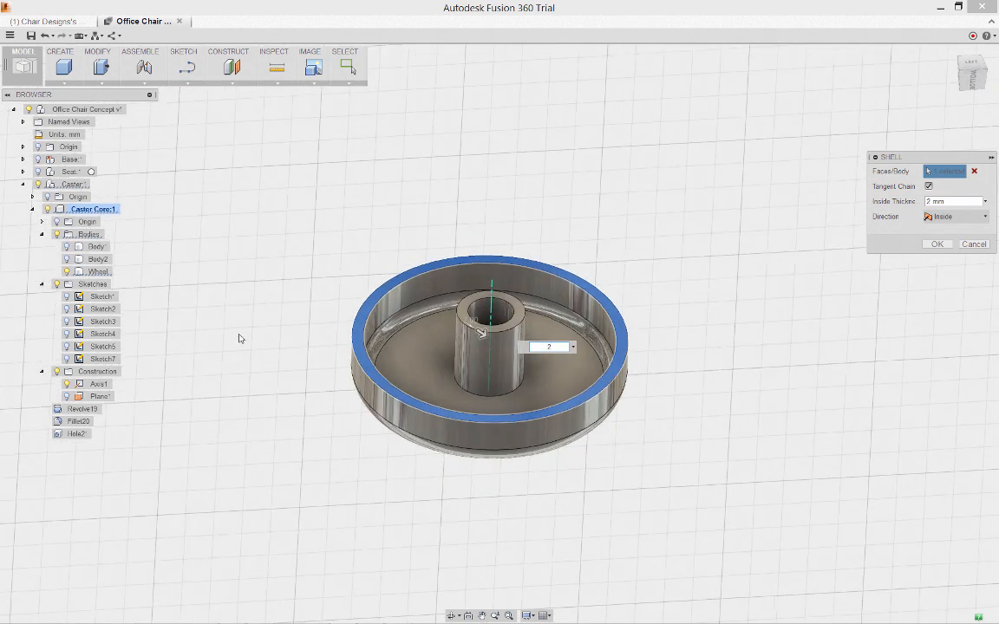
right_click(241, 334)
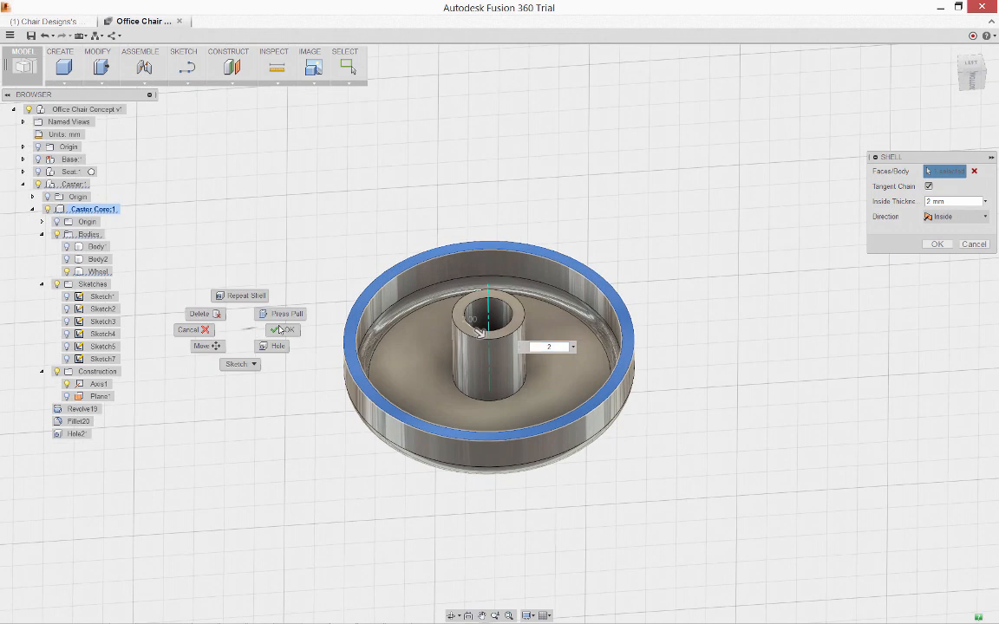
click(280, 329)
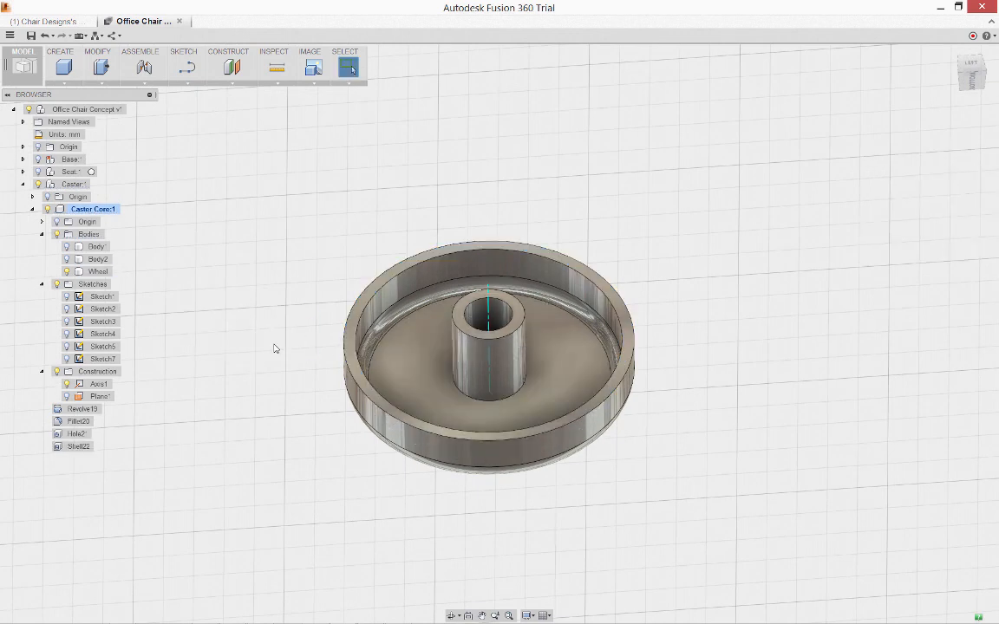
Step: Create a sketch on the construction plane through the wheel's axis and slice the model at that sketch
click(105, 398)
right_click(106, 399)
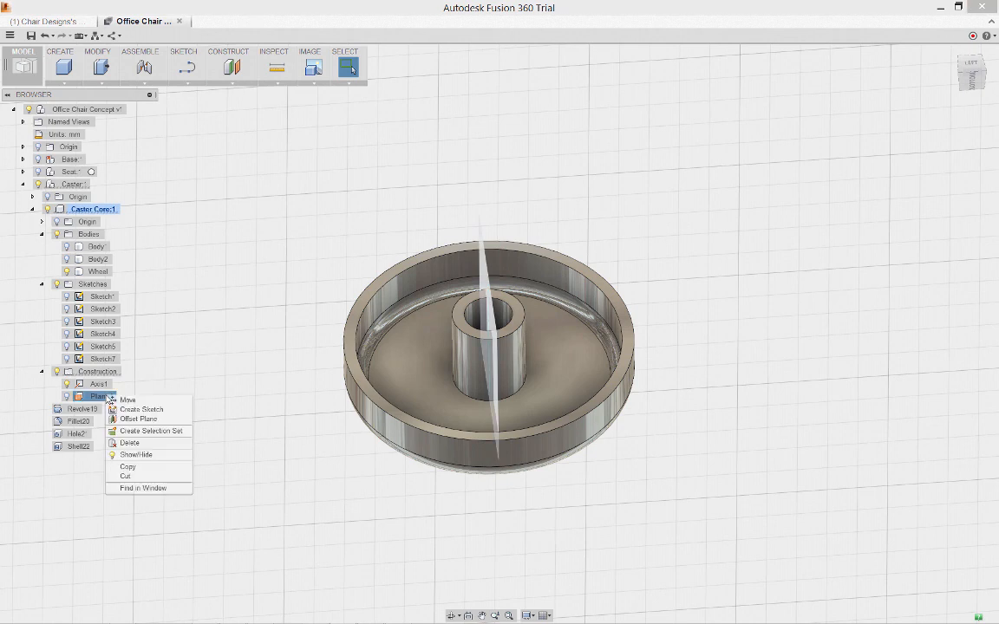
click(122, 410)
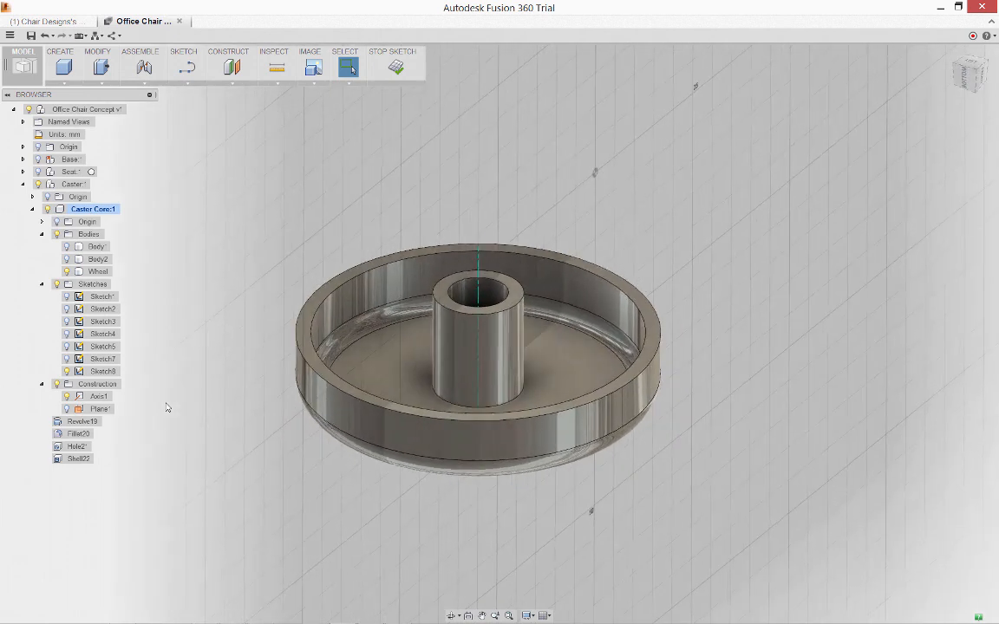
right_click(111, 371)
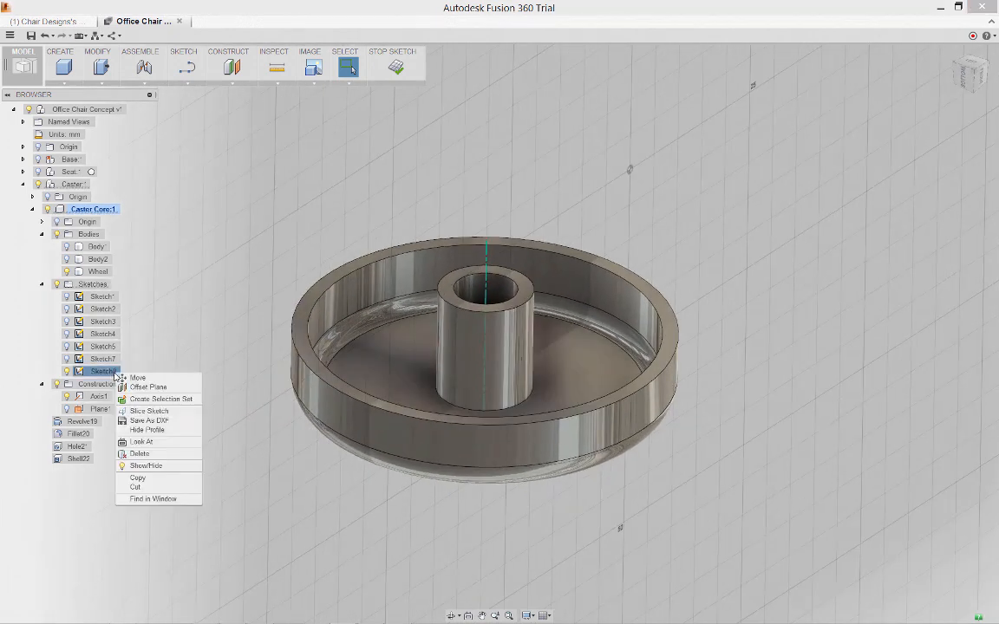
click(149, 411)
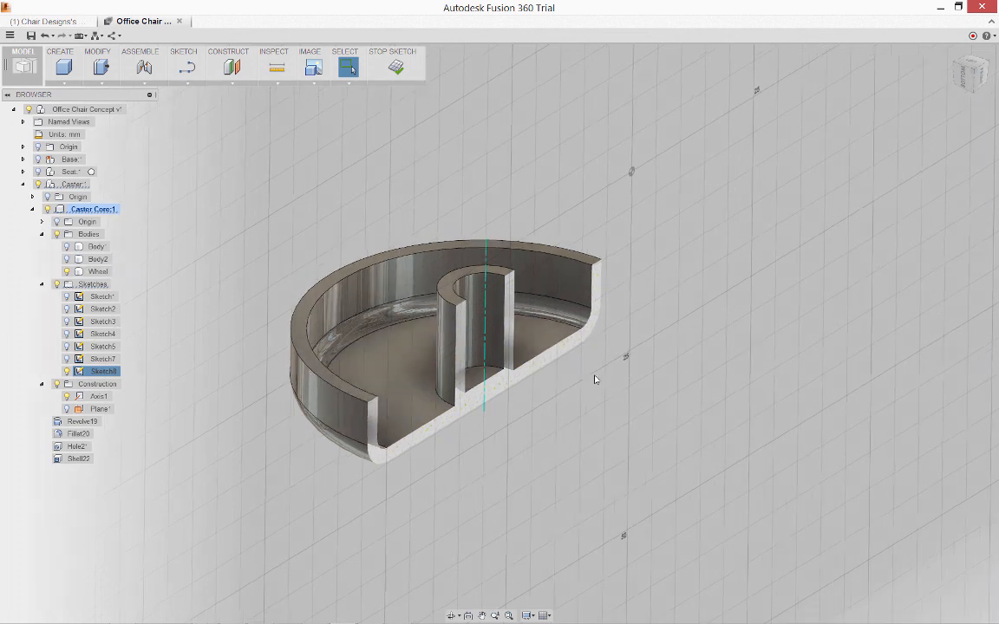
Step: Sketch a straight line across the sectioned cavity from beside the hub's outer wall to near the rim's inner wall, parallel to the rim
shift+middle_drag(594, 380, 664, 213)
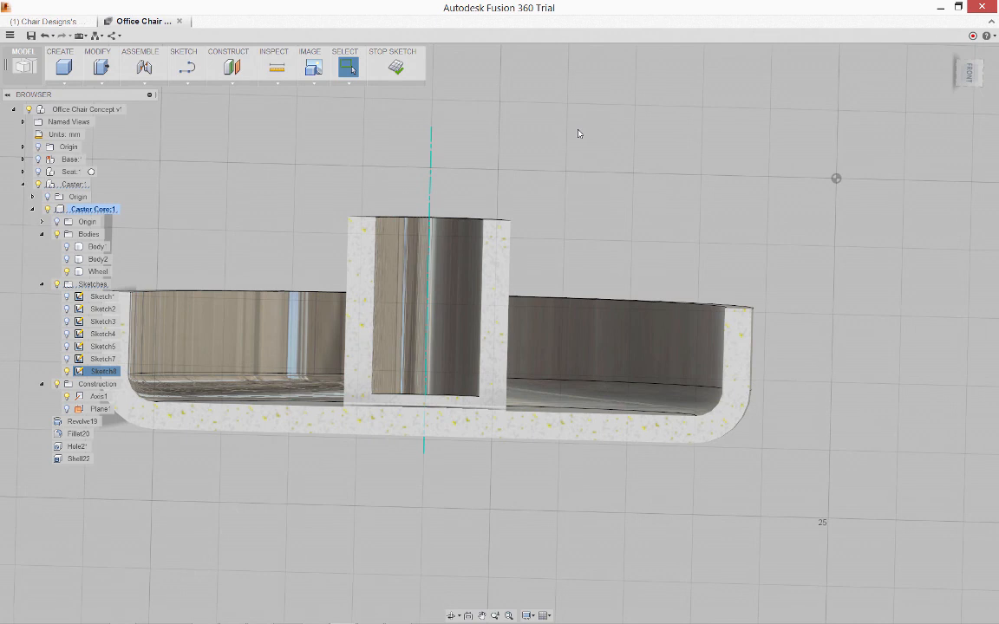
right_click(635, 202)
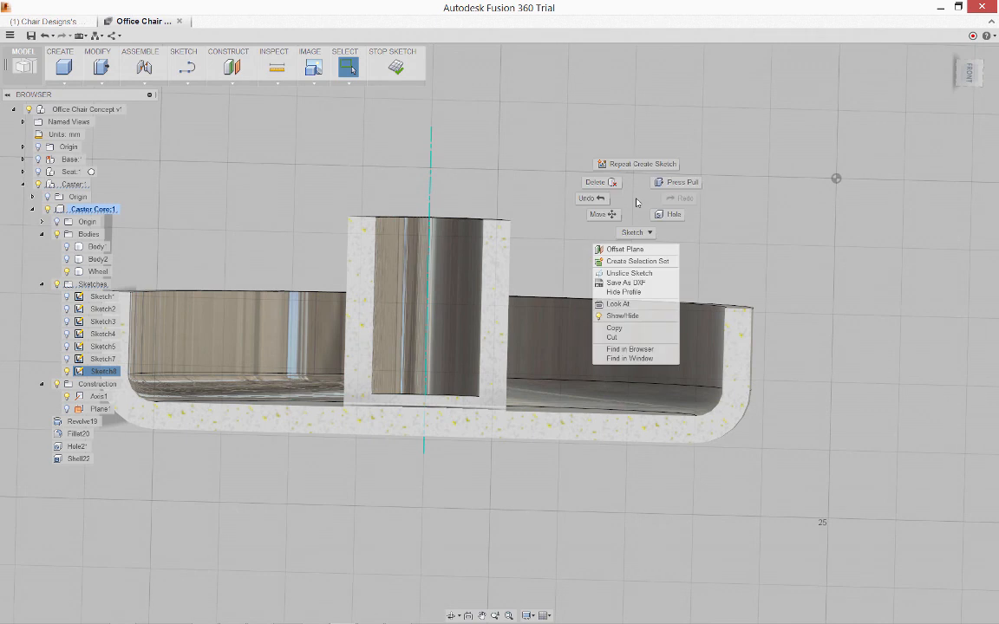
click(632, 231)
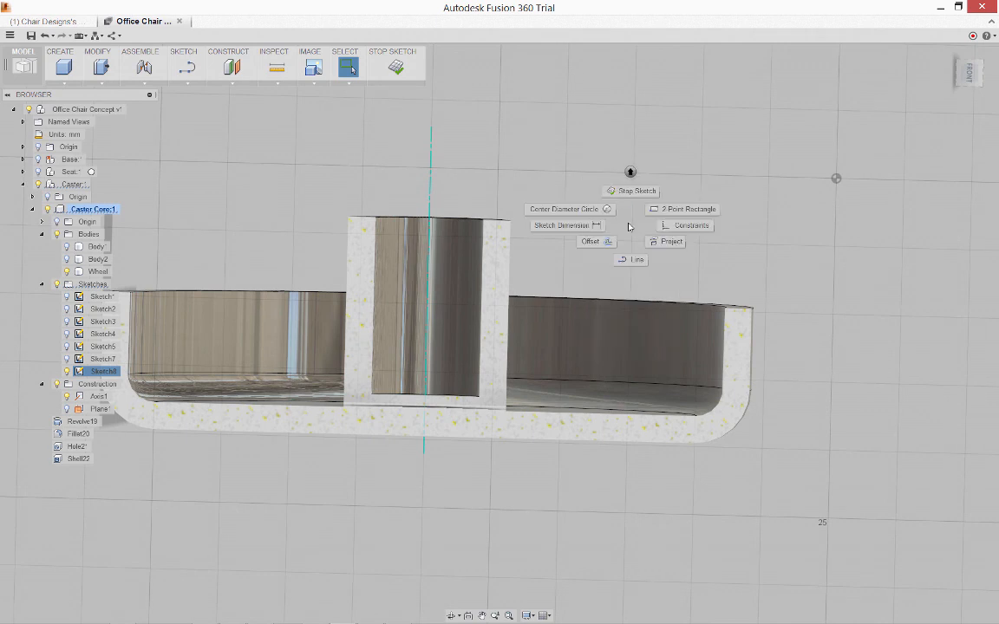
click(629, 259)
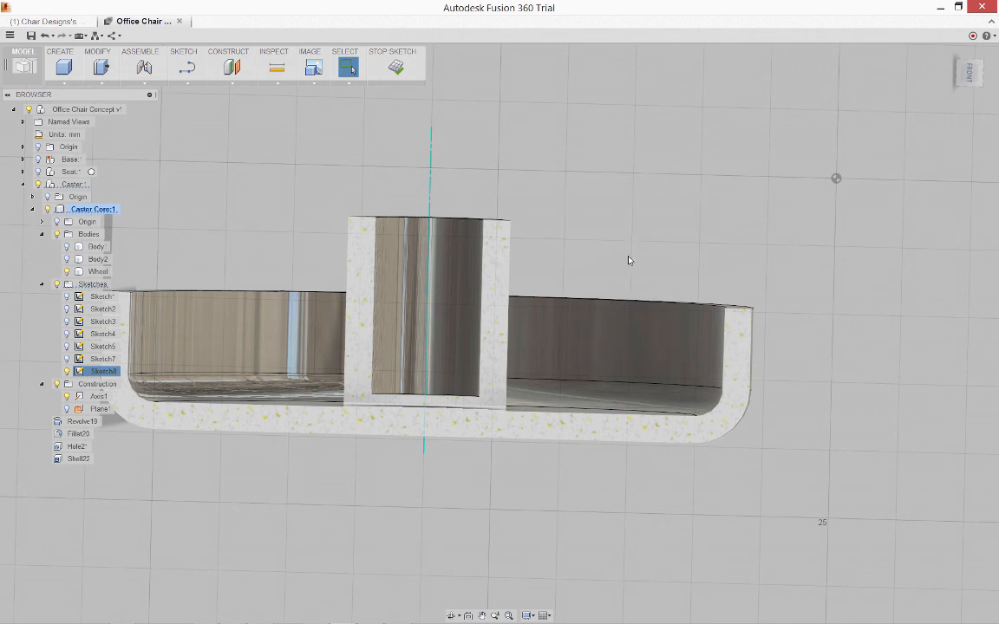
click(514, 331)
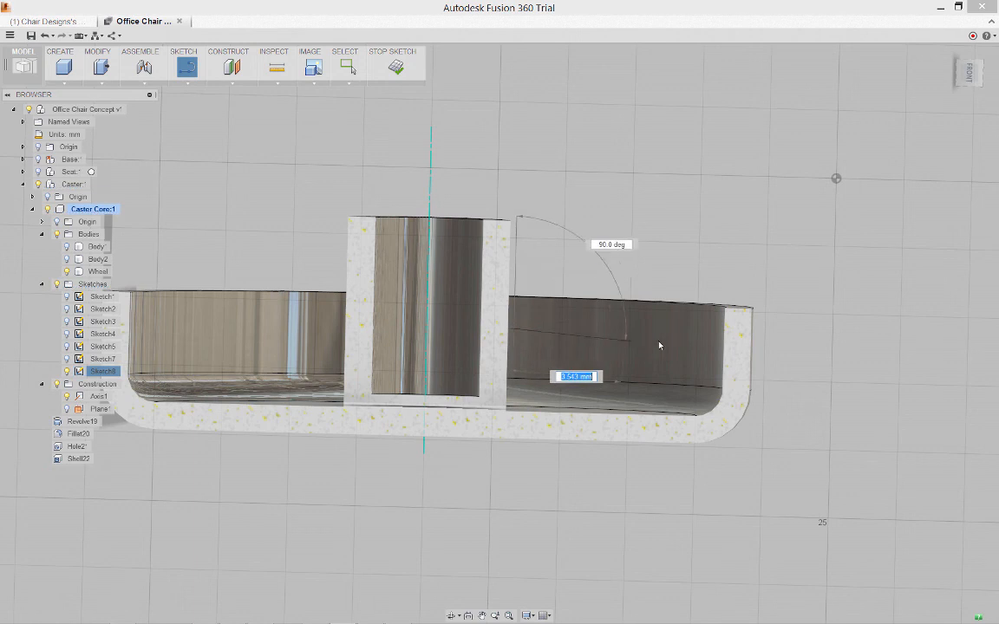
click(704, 333)
key(Escape)
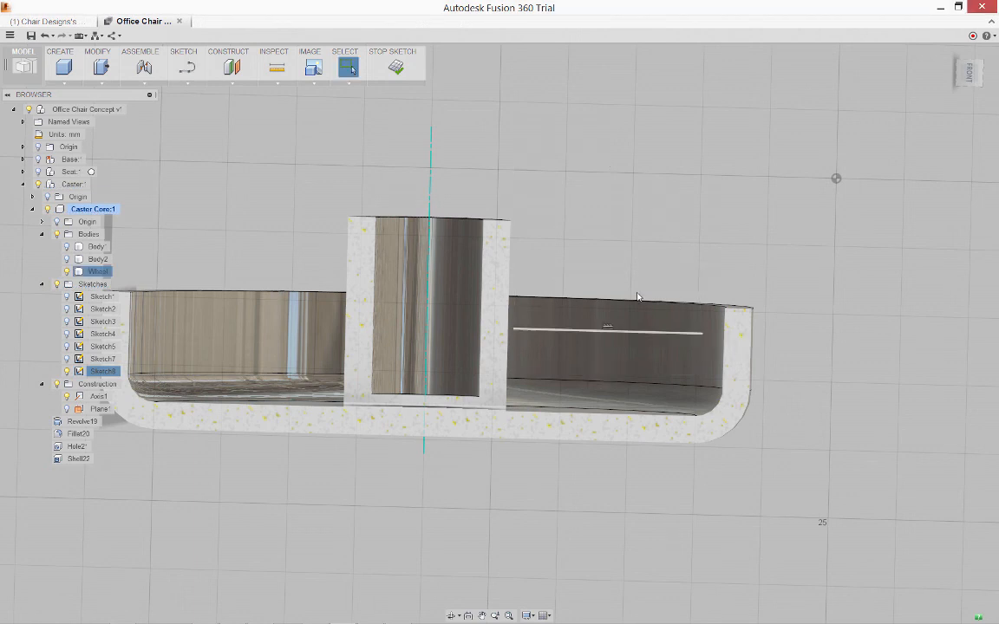
Step: Project the inner edge of the wheel's rim onto the cross-section sketch
right_click(629, 207)
right_click(630, 233)
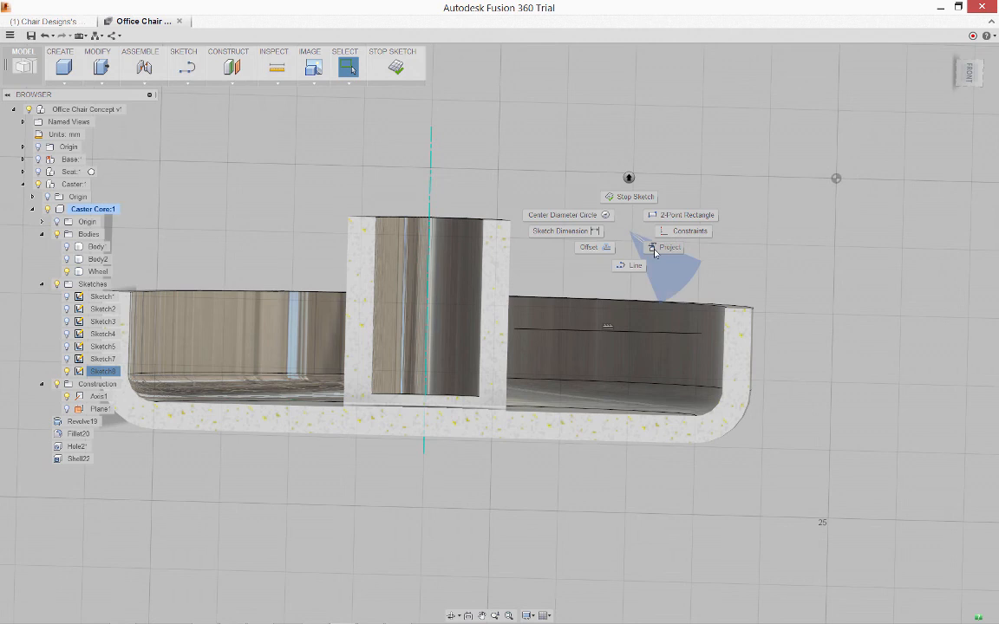
click(668, 247)
click(717, 307)
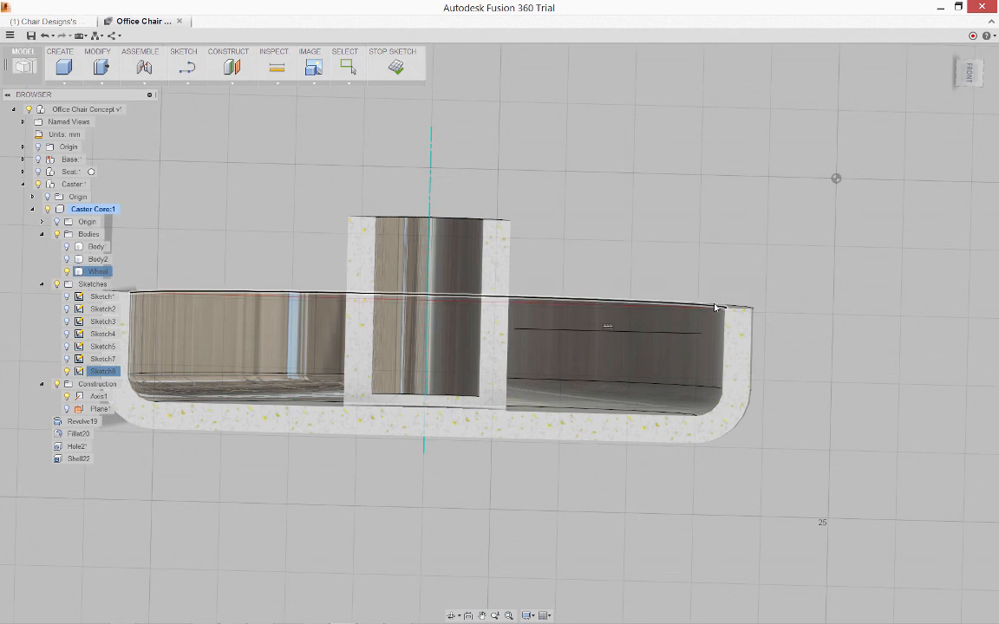
right_click(745, 262)
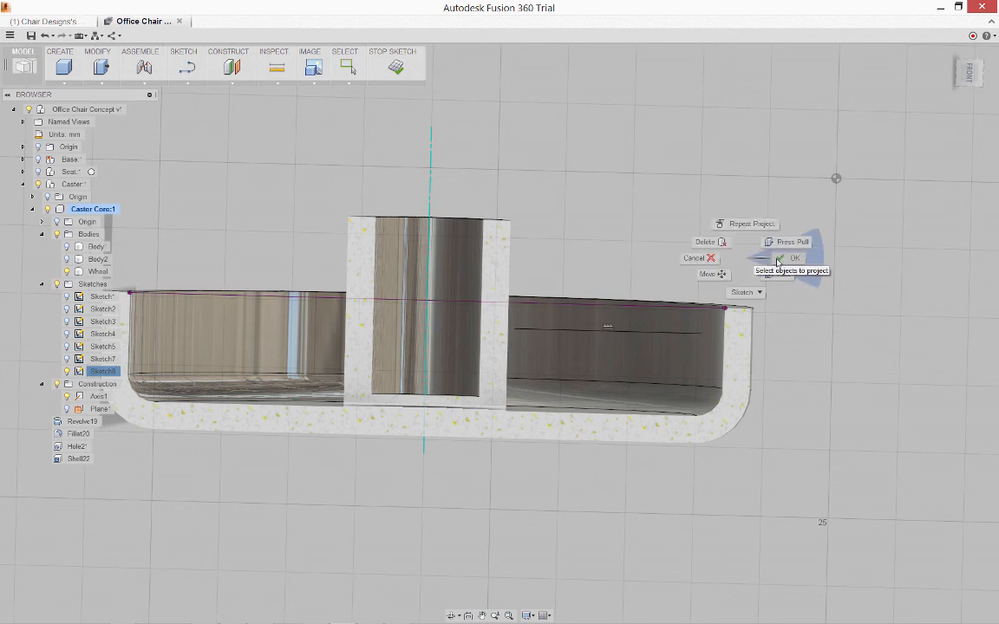
click(787, 258)
Step: Dimension the sketched line 1.5 mm below the projected rim edge and finish the sketch
right_click(777, 266)
click(780, 295)
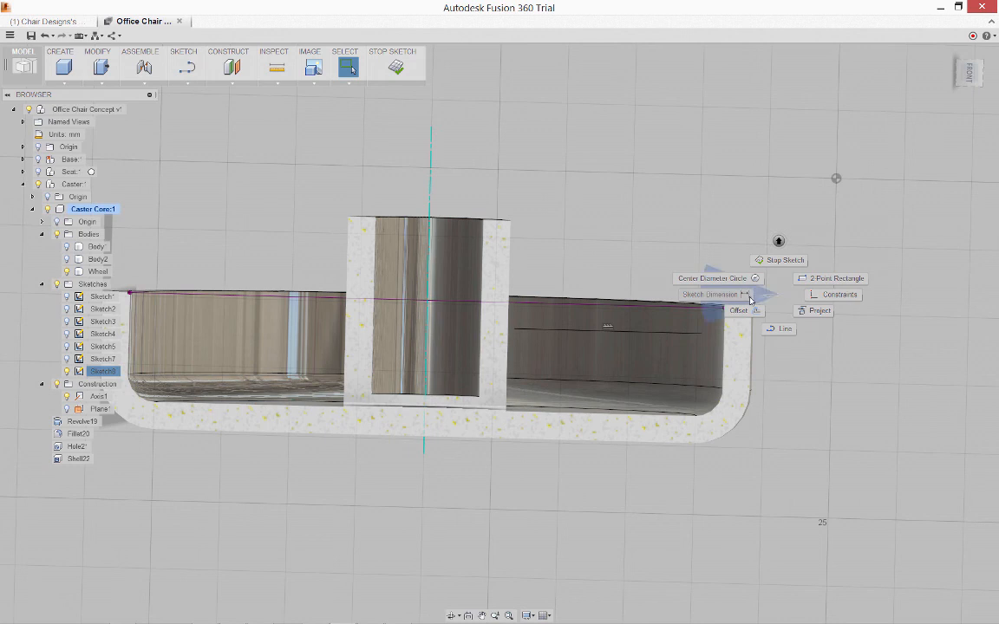
click(748, 296)
click(702, 309)
click(694, 334)
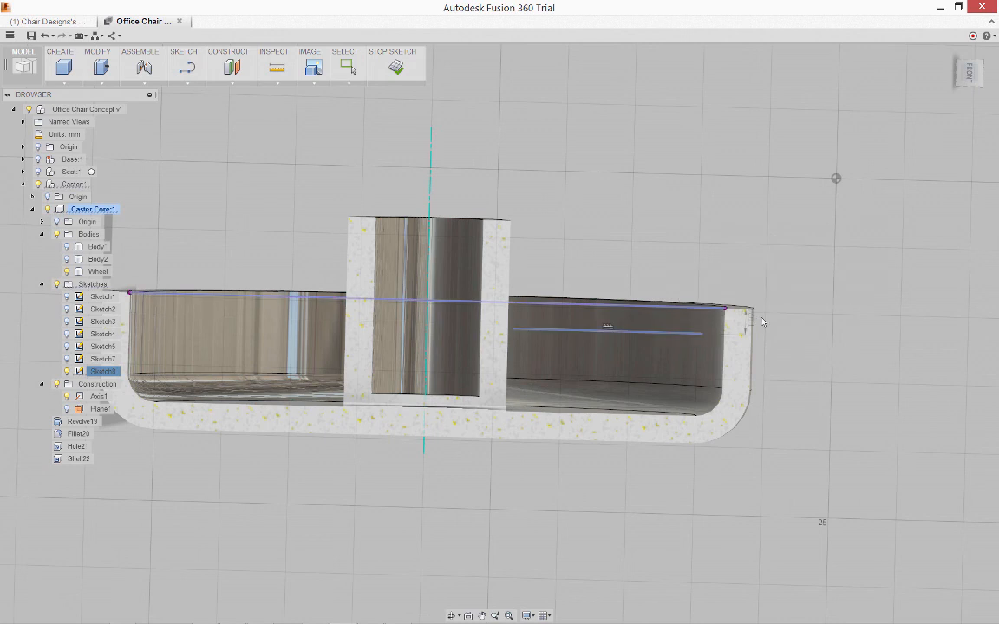
click(781, 289)
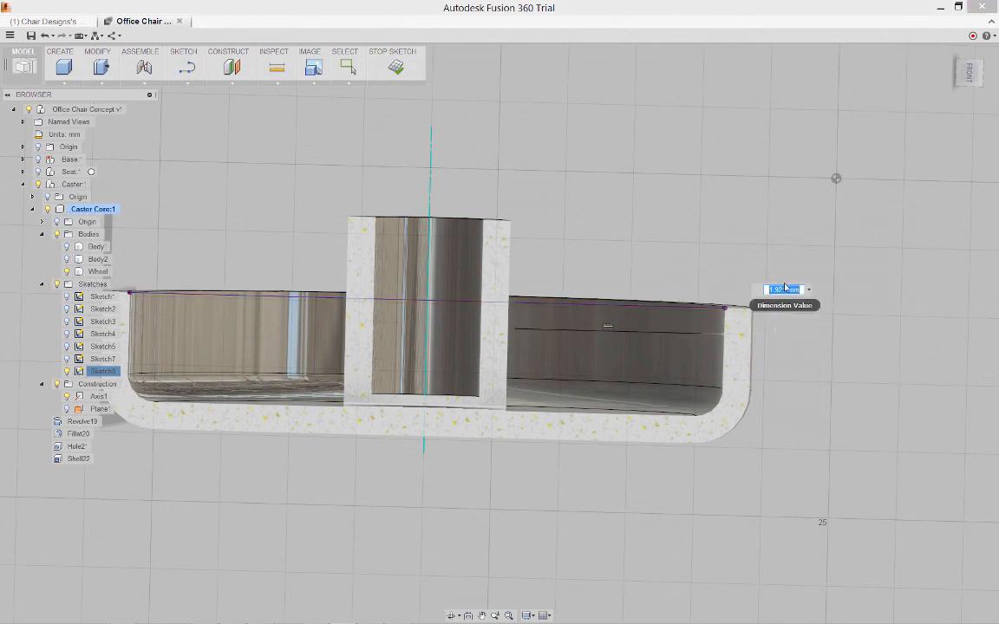
text(1.5)
key(Return)
right_click(753, 244)
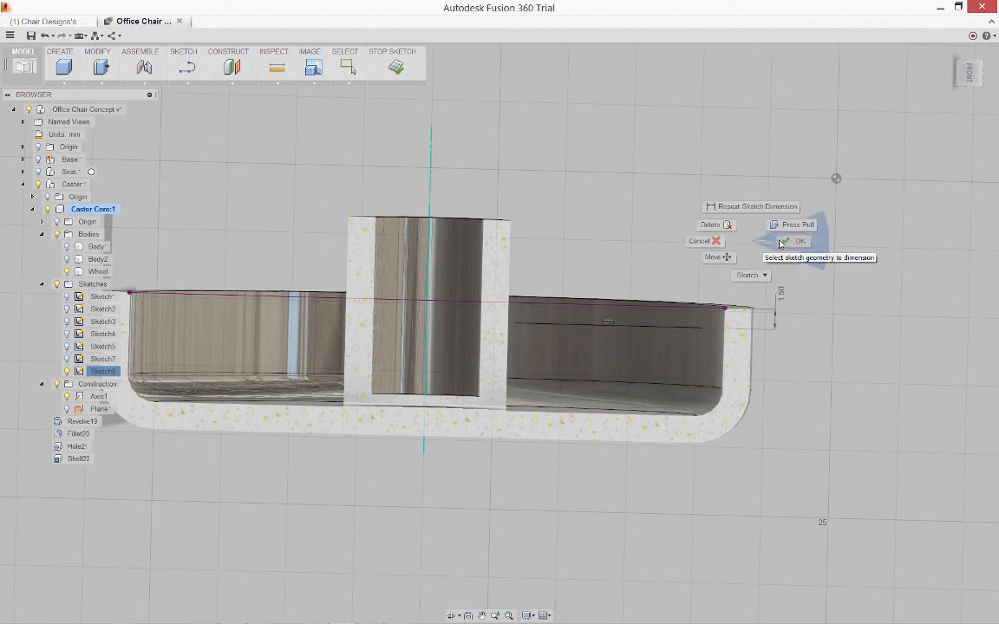
click(779, 241)
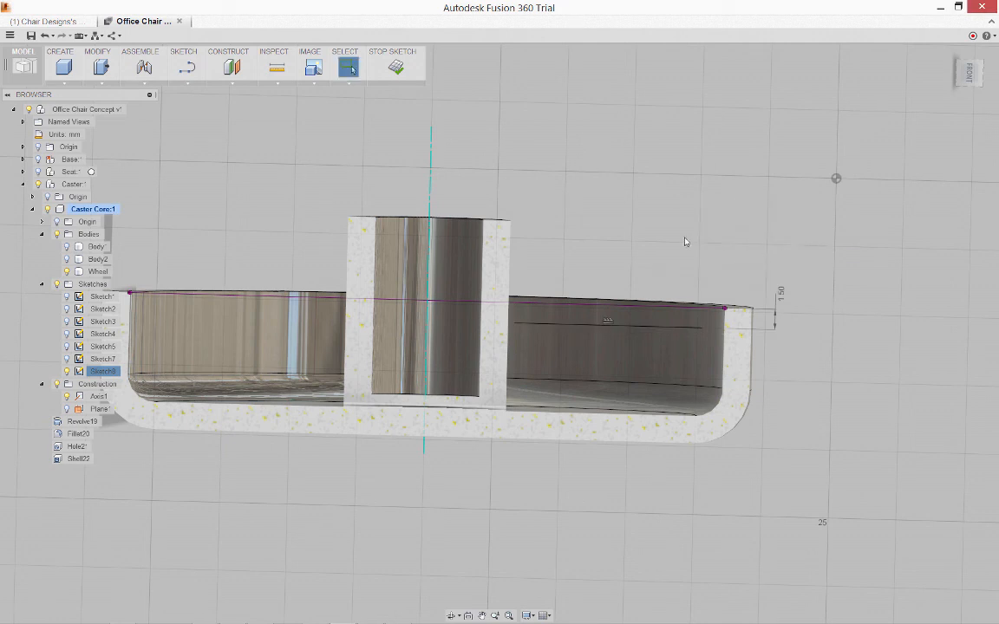
right_click(684, 262)
click(685, 230)
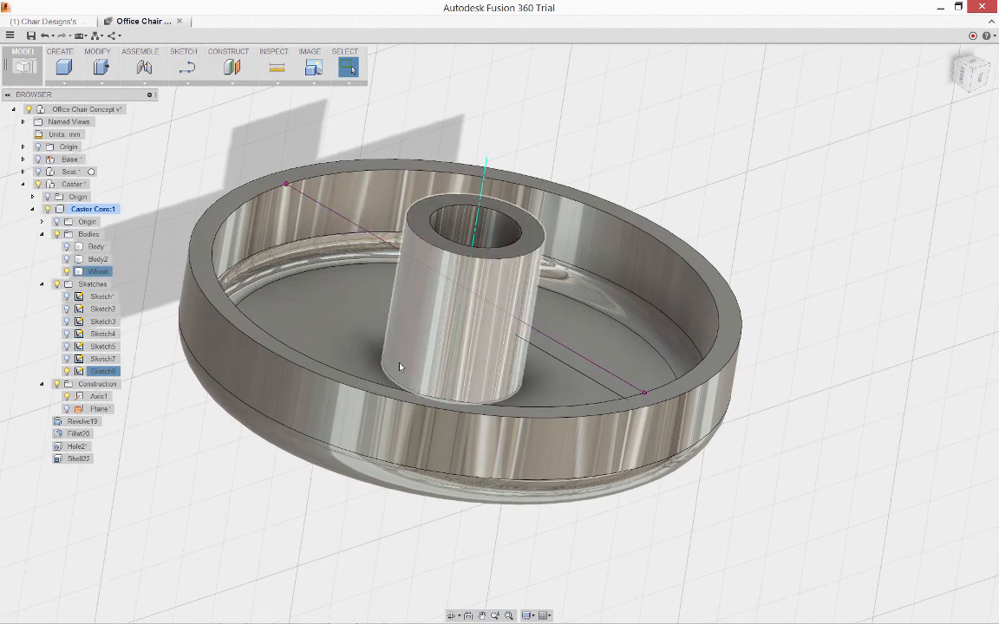
Step: Create a 2 mm thick symmetric rib from the sketched line, To Next, with the direction flipped toward the wheel's floor
click(79, 84)
click(71, 241)
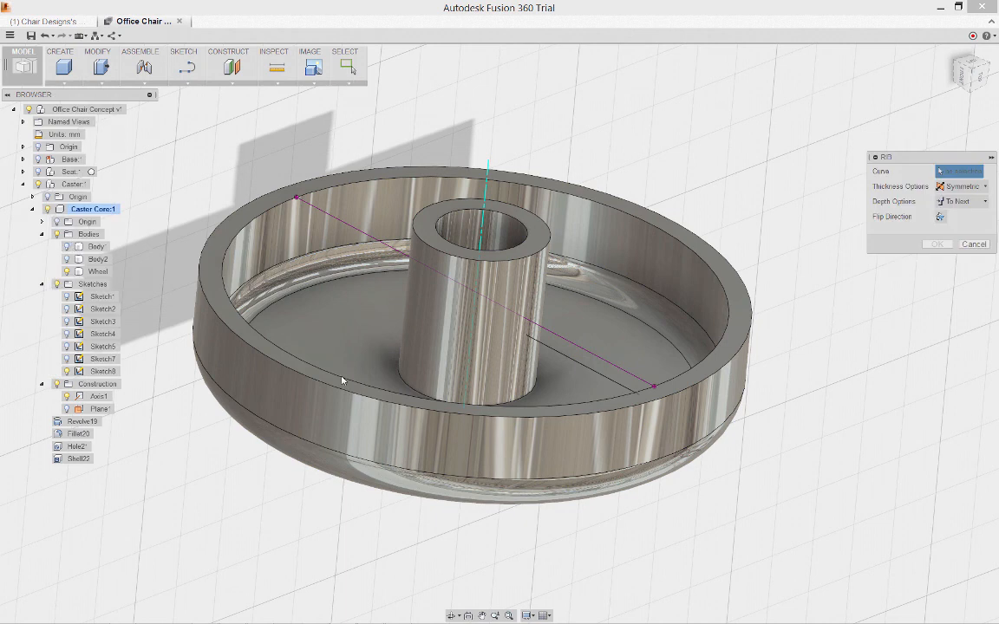
click(569, 363)
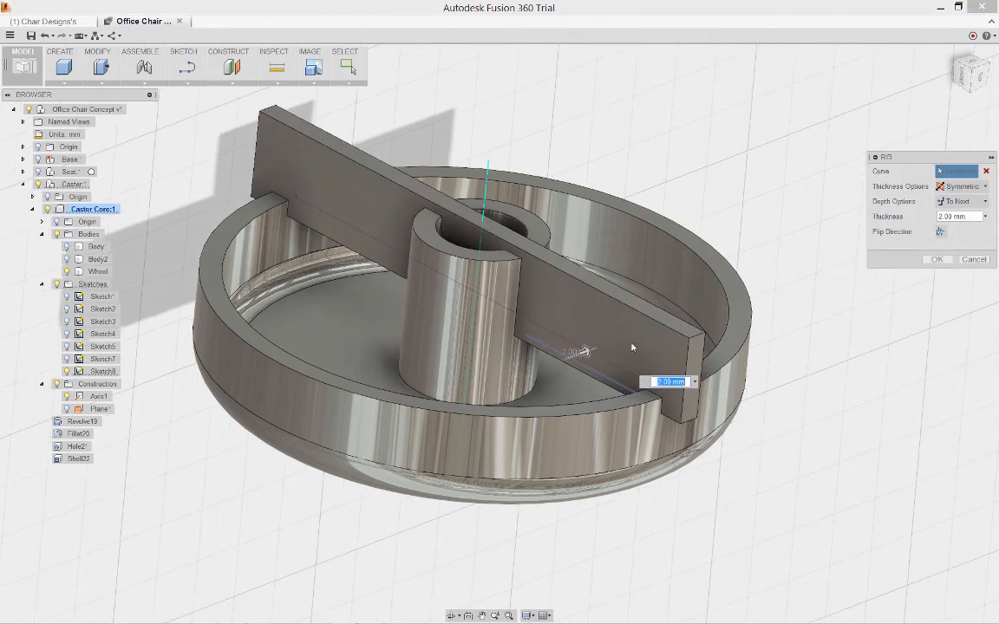
click(940, 232)
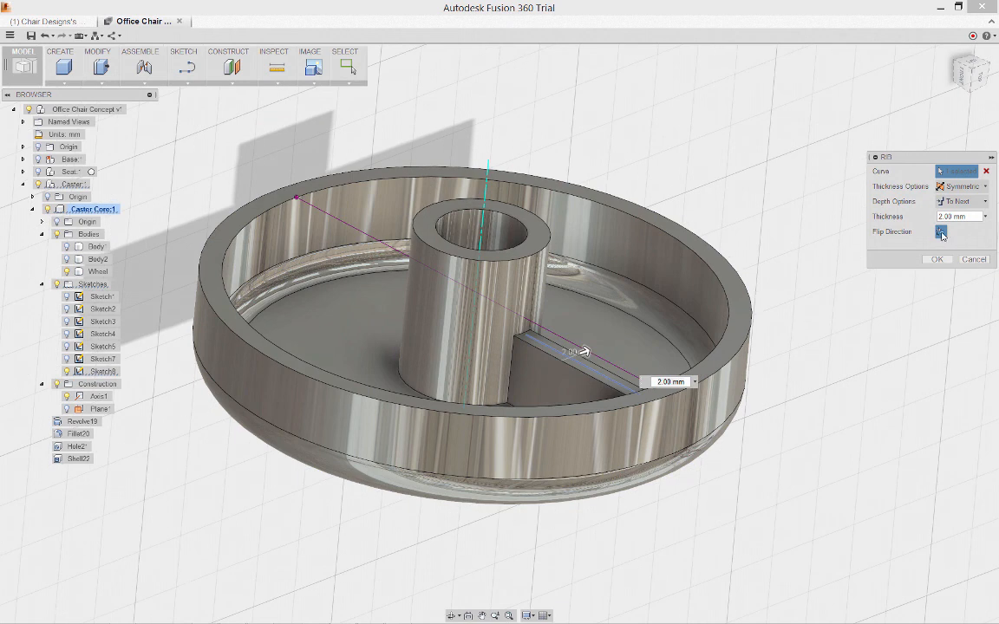
shift+middle_drag(803, 270, 815, 431)
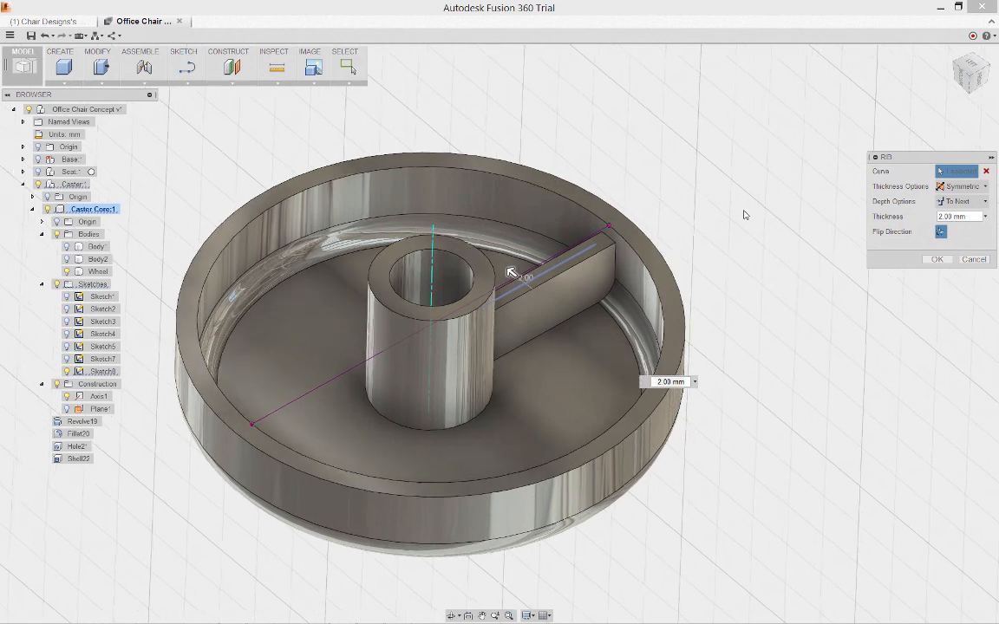
right_click(731, 196)
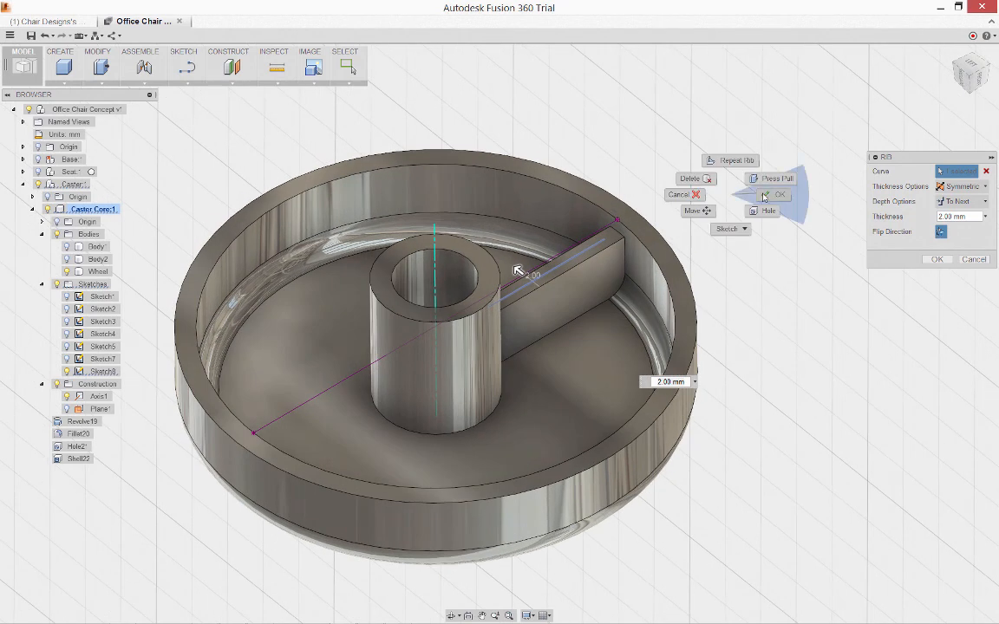
click(775, 194)
Step: Fillet the two long upper edges of the rib with a 1 mm radius
right_click(661, 223)
click(704, 202)
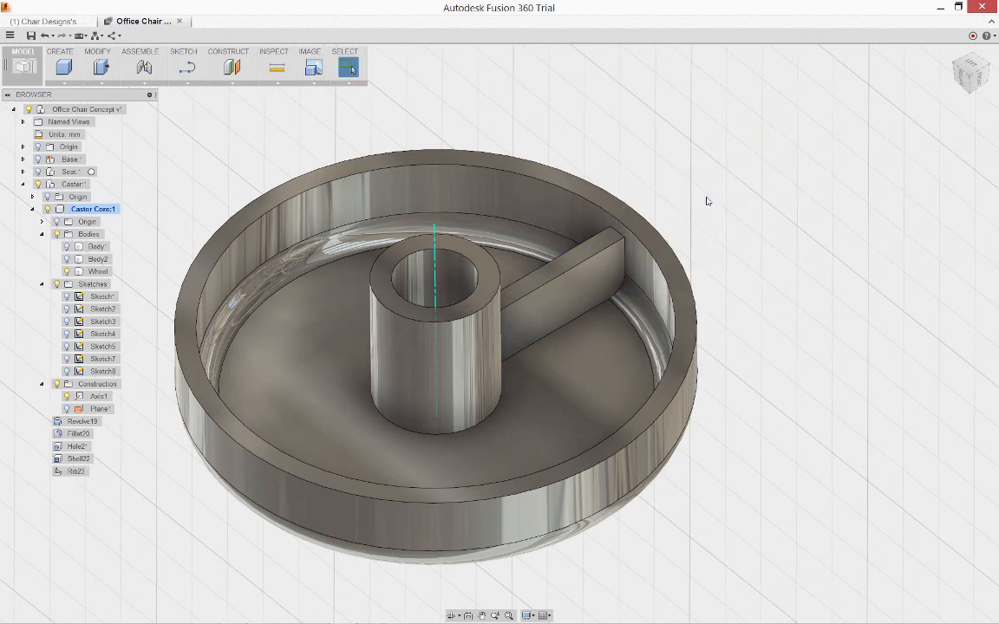
click(593, 242)
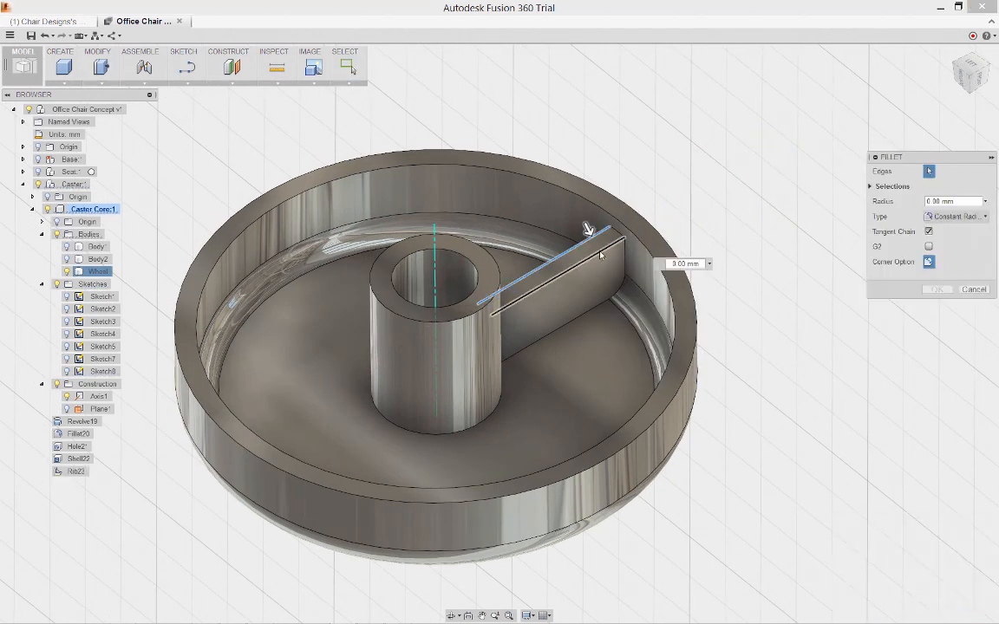
click(601, 249)
text(1)
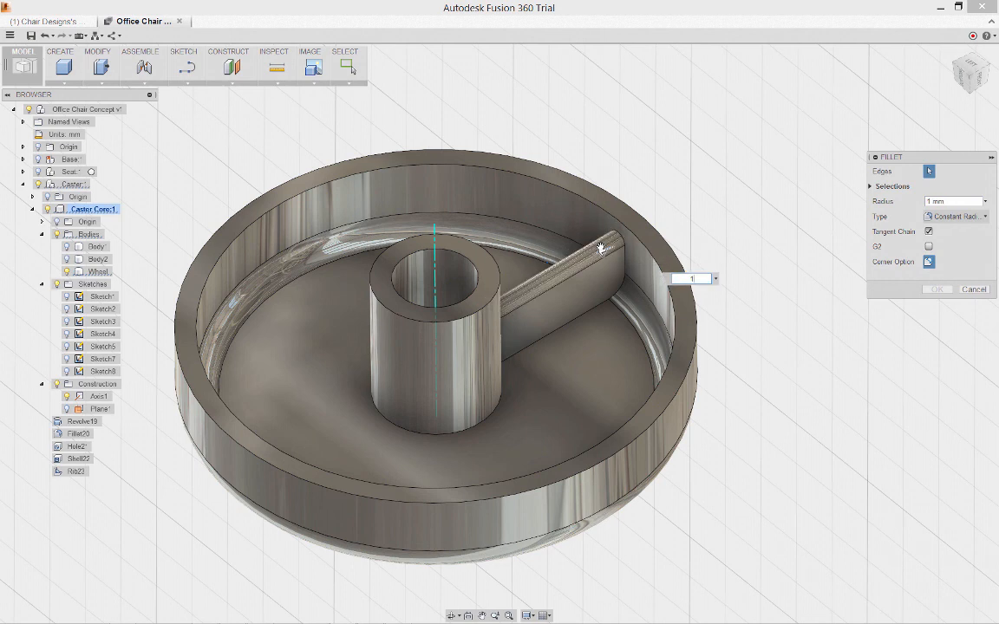
right_click(652, 187)
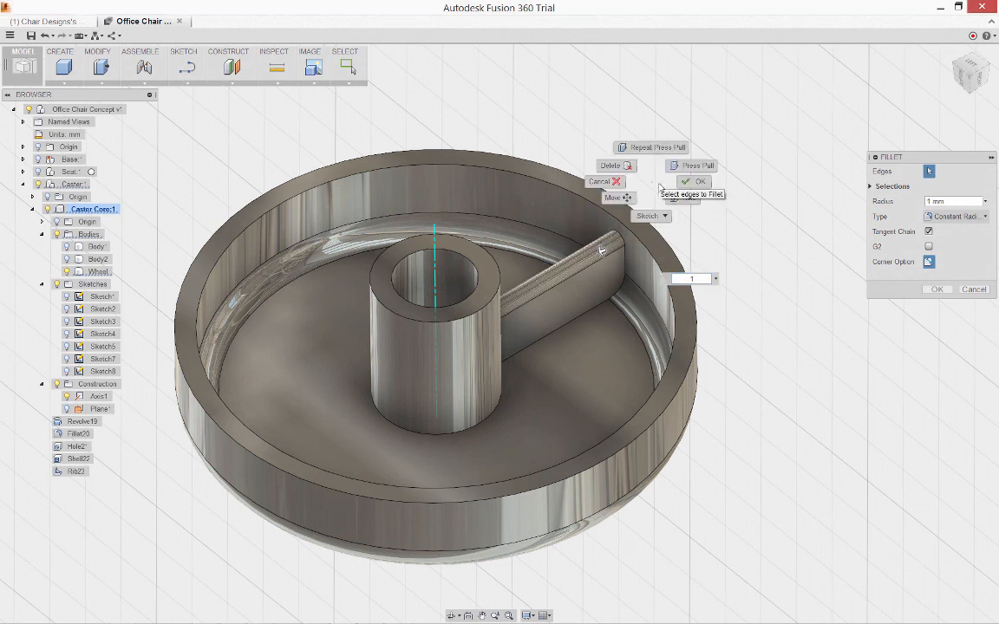
click(682, 191)
key(Return)
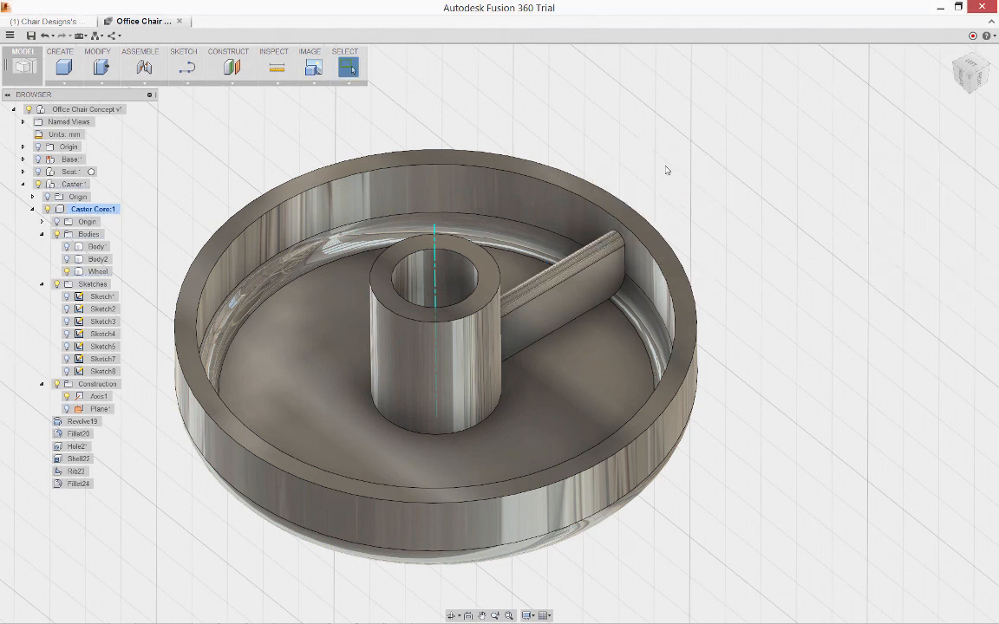
Step: Fillet the edge where the hub meets the wheel's floor with a 1 mm radius
right_click(662, 162)
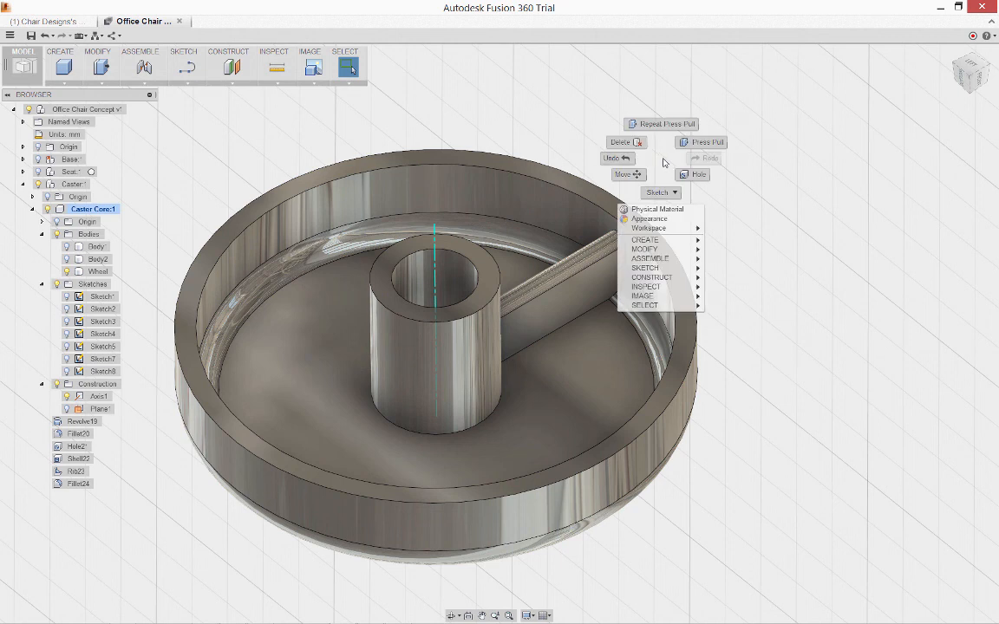
click(663, 124)
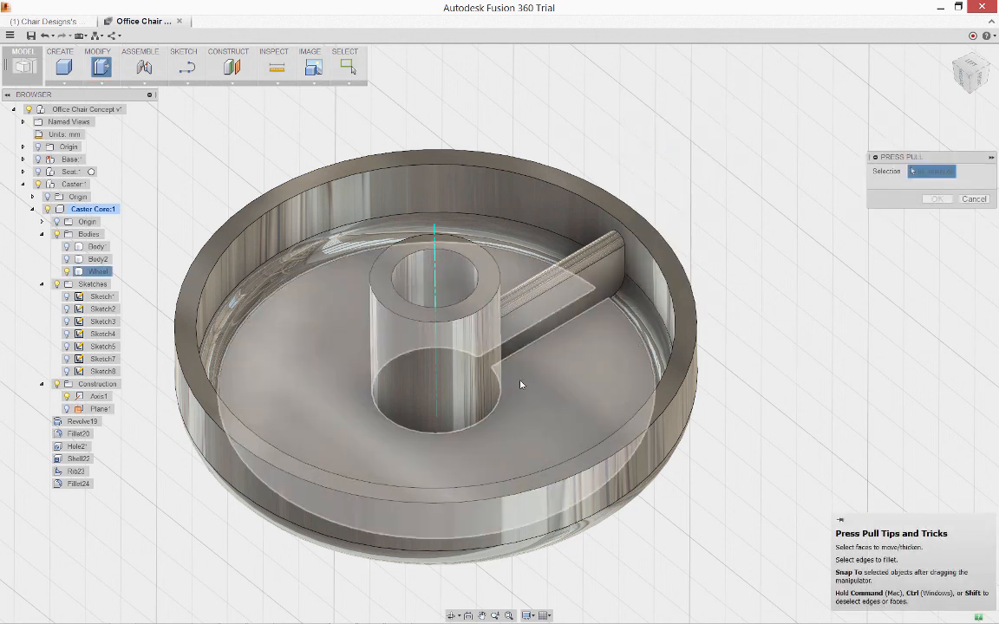
click(501, 402)
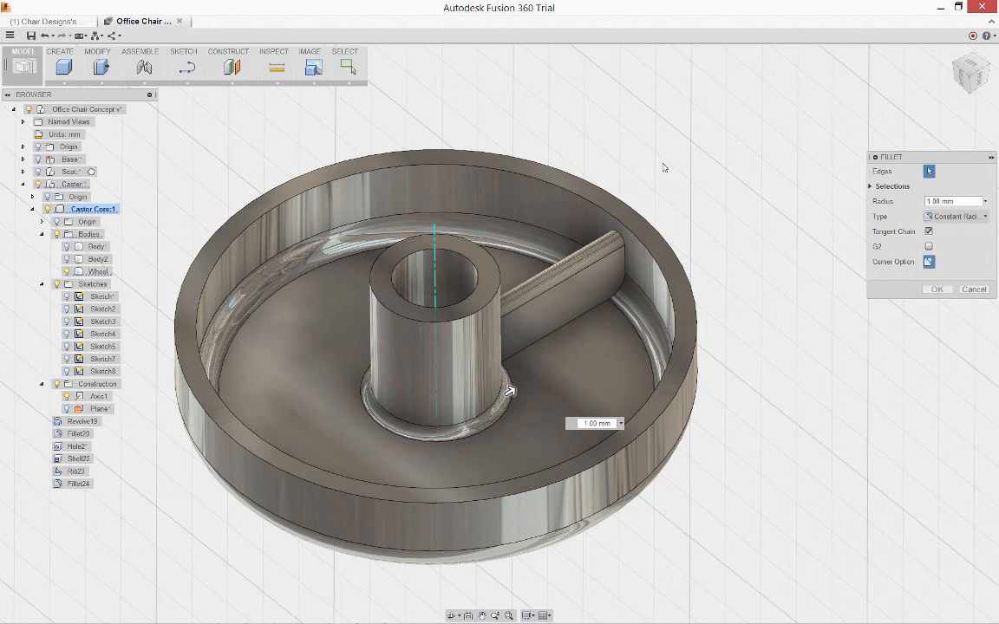
right_click(662, 161)
click(686, 151)
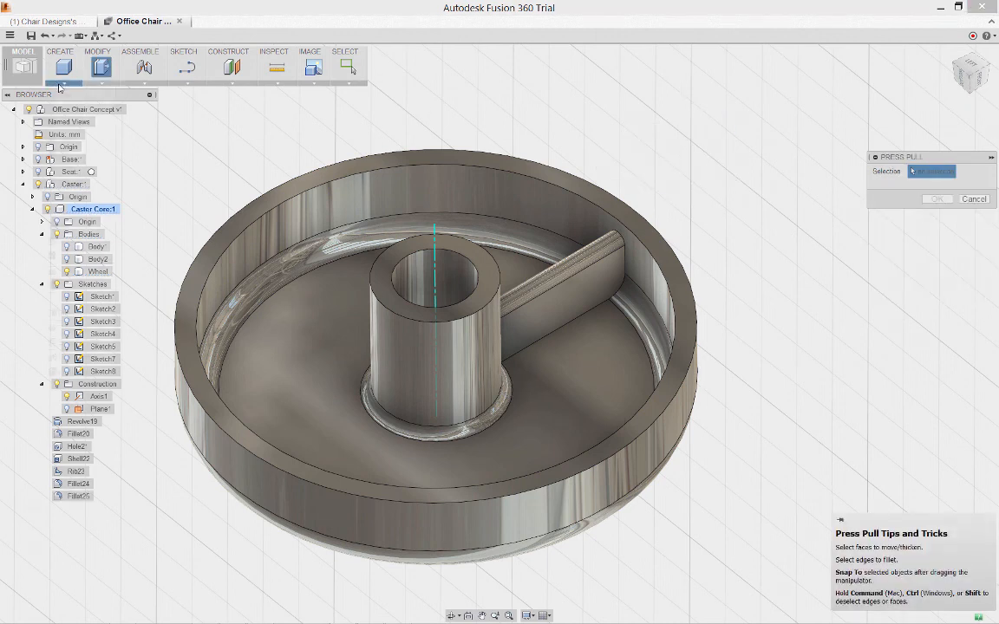
Step: Circular-pattern the rib's three selected faces, including its rounded top, around the hub's cylindrical face, type Full with a quantity of 5
click(60, 79)
mouse_move(88, 298)
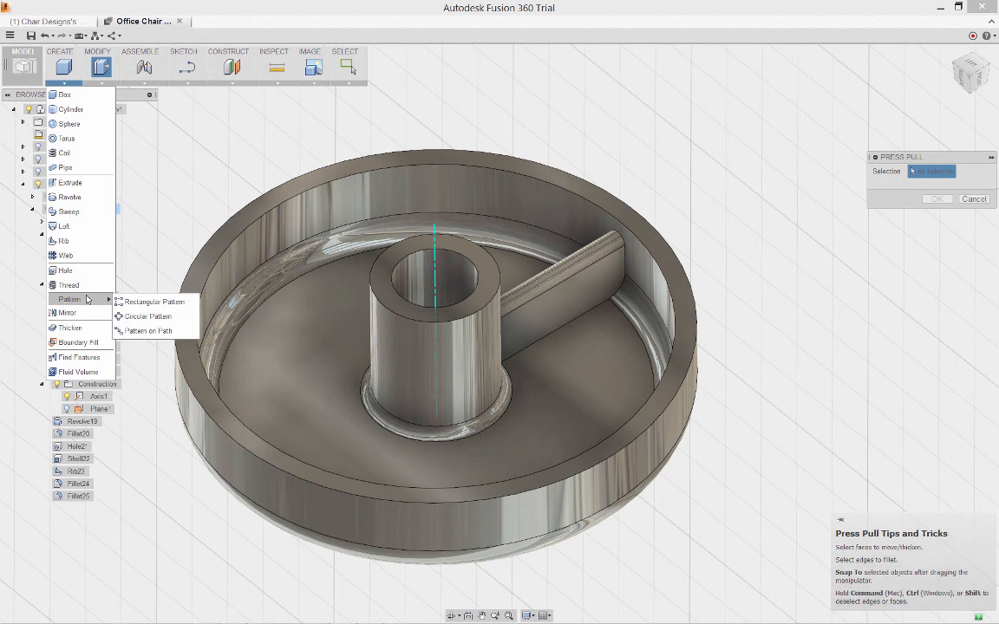
click(123, 315)
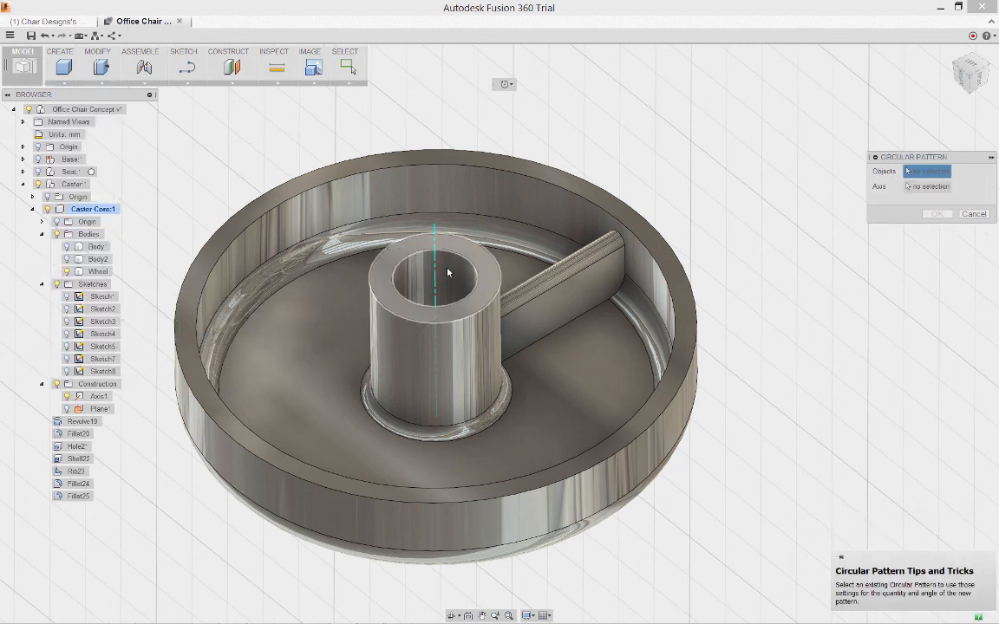
click(551, 298)
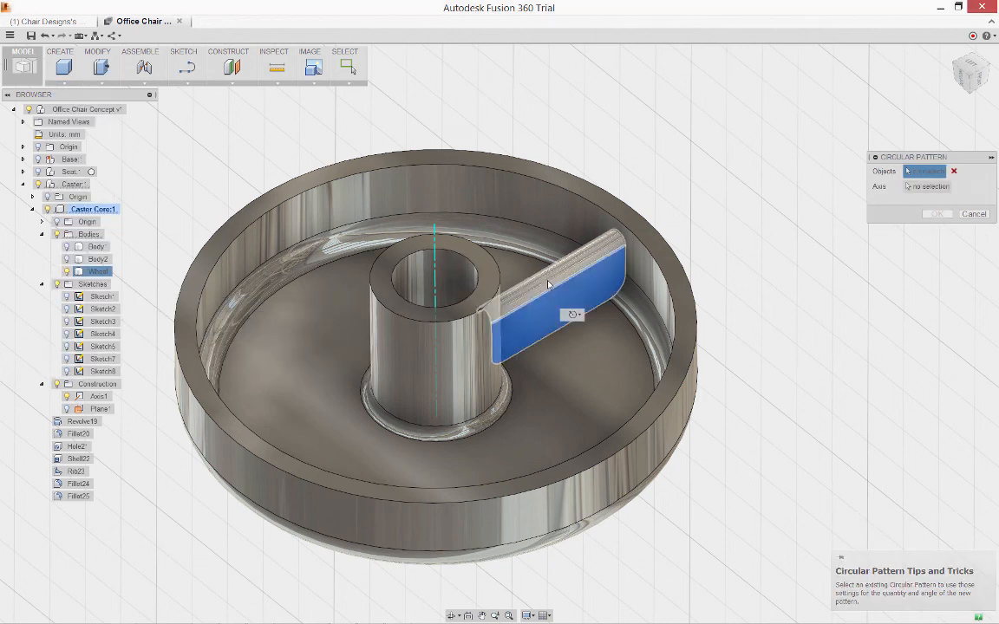
shift+middle_drag(551, 297, 387, 349)
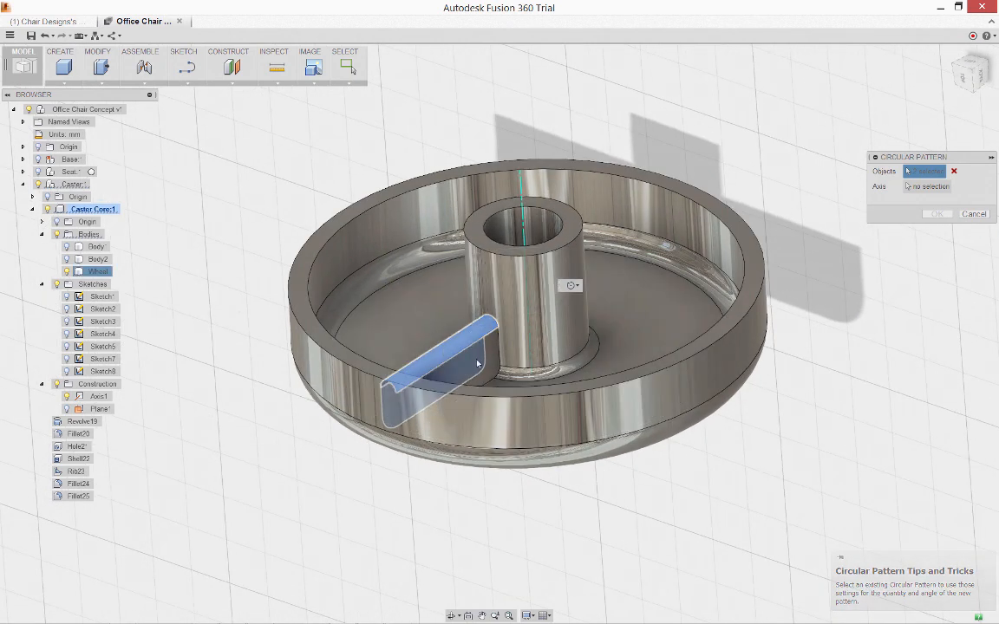
click(489, 365)
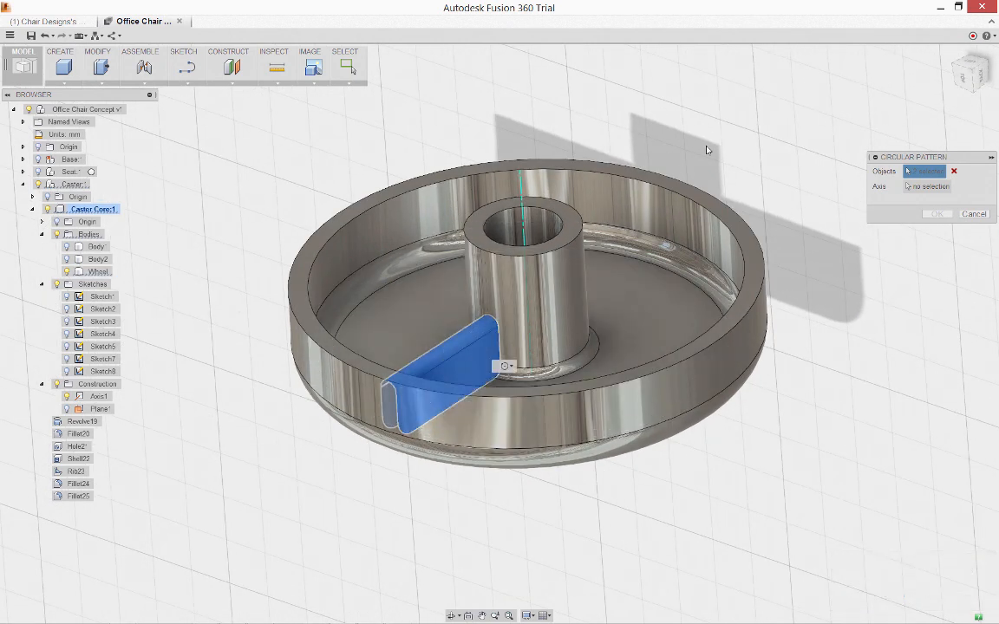
click(930, 189)
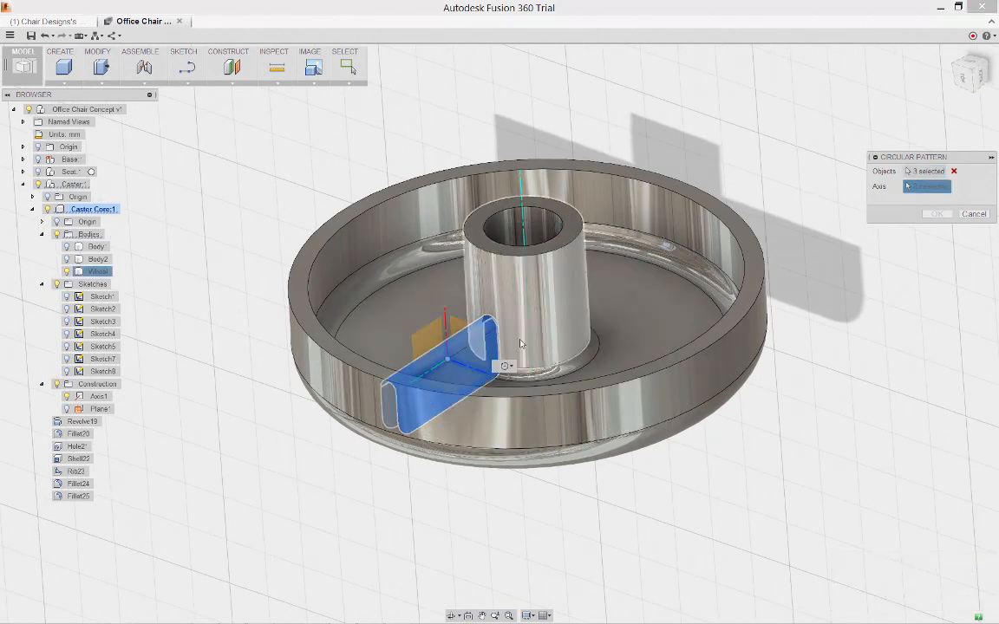
click(514, 279)
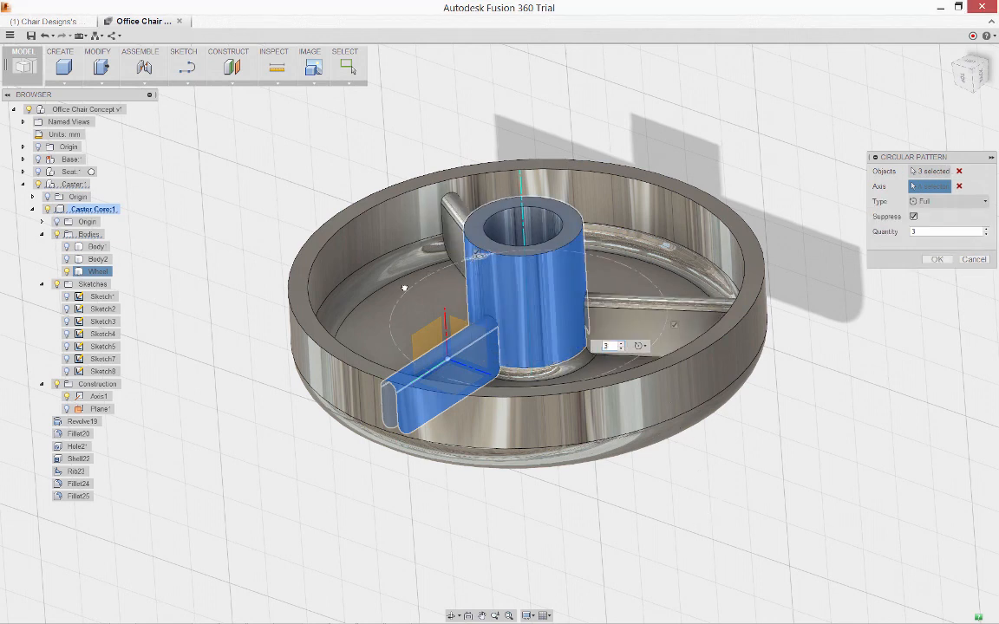
drag(405, 288, 388, 333)
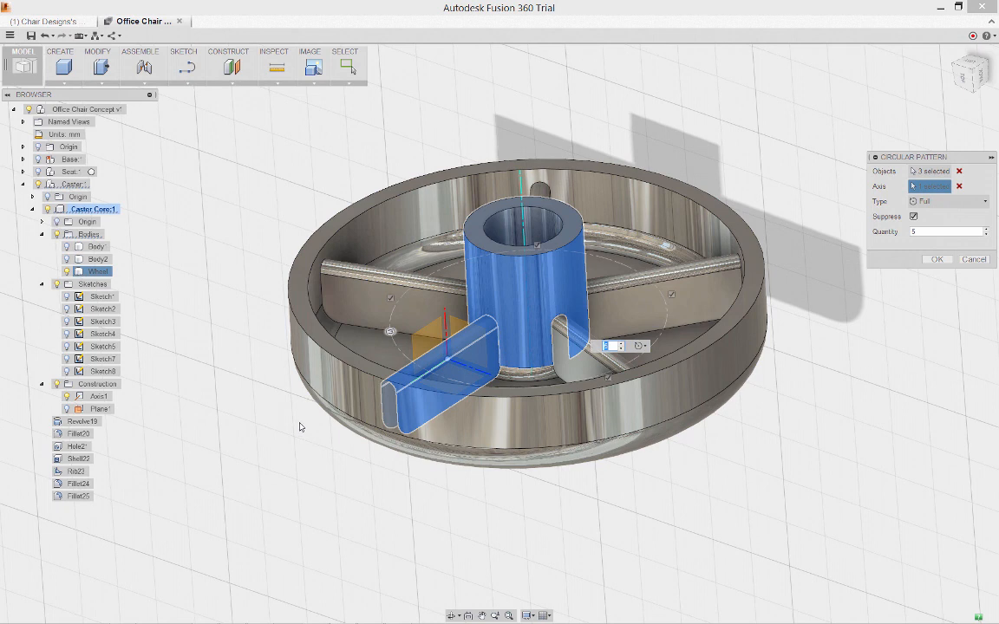
click(391, 298)
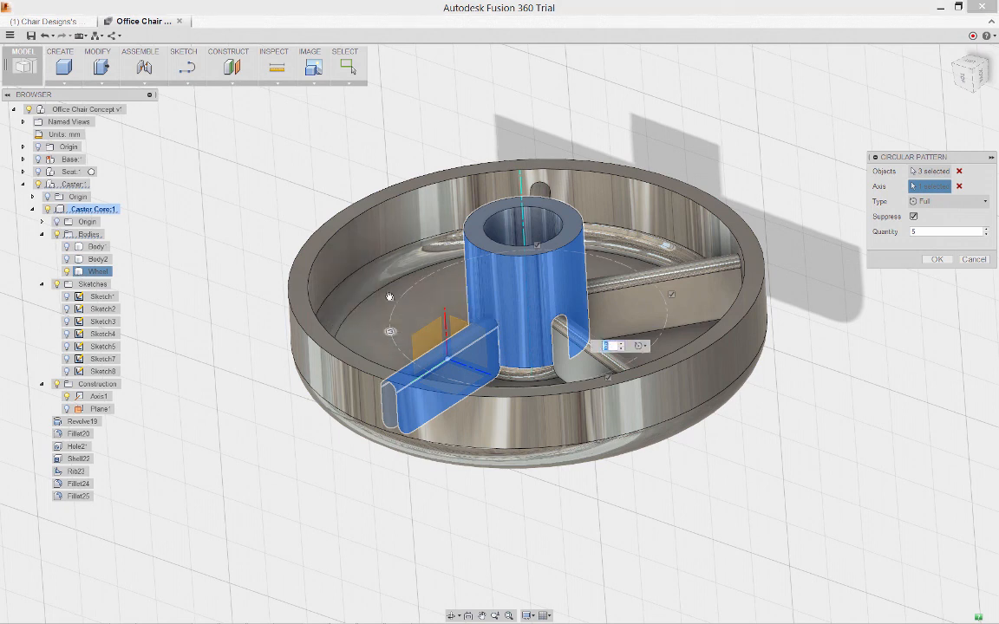
click(390, 298)
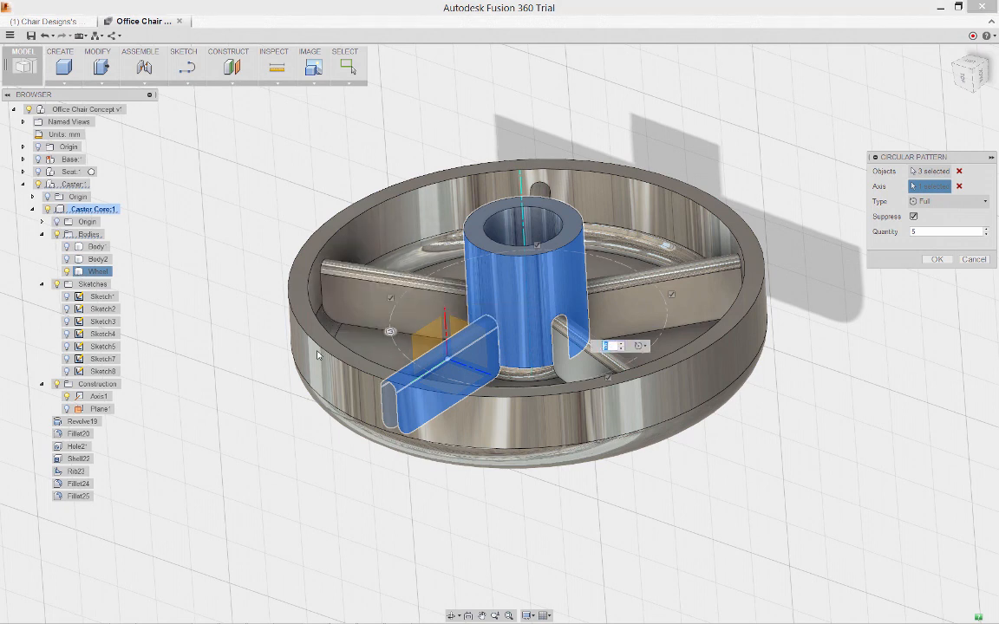
right_click(294, 385)
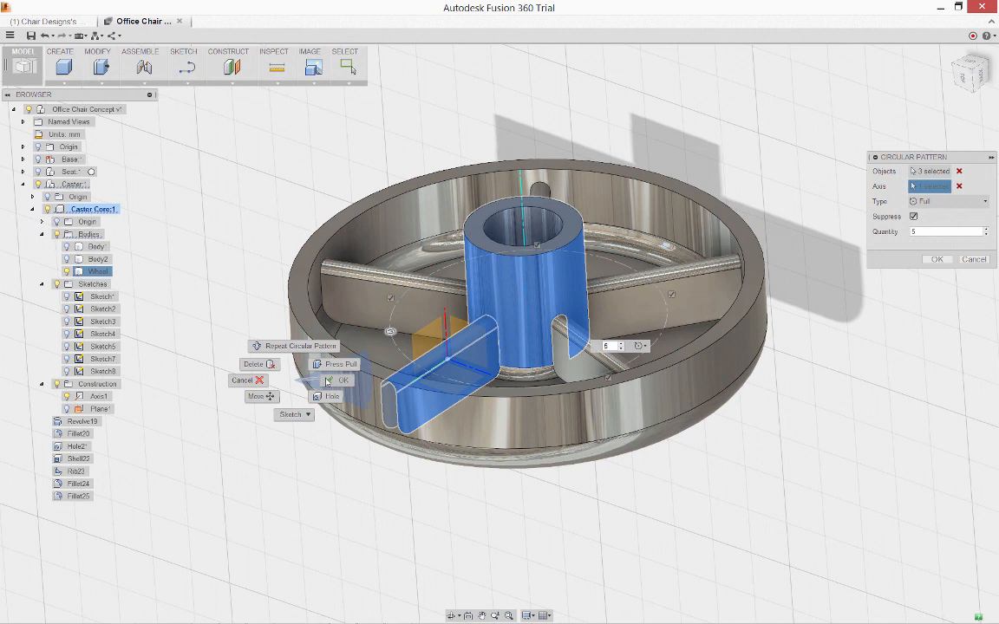
click(292, 398)
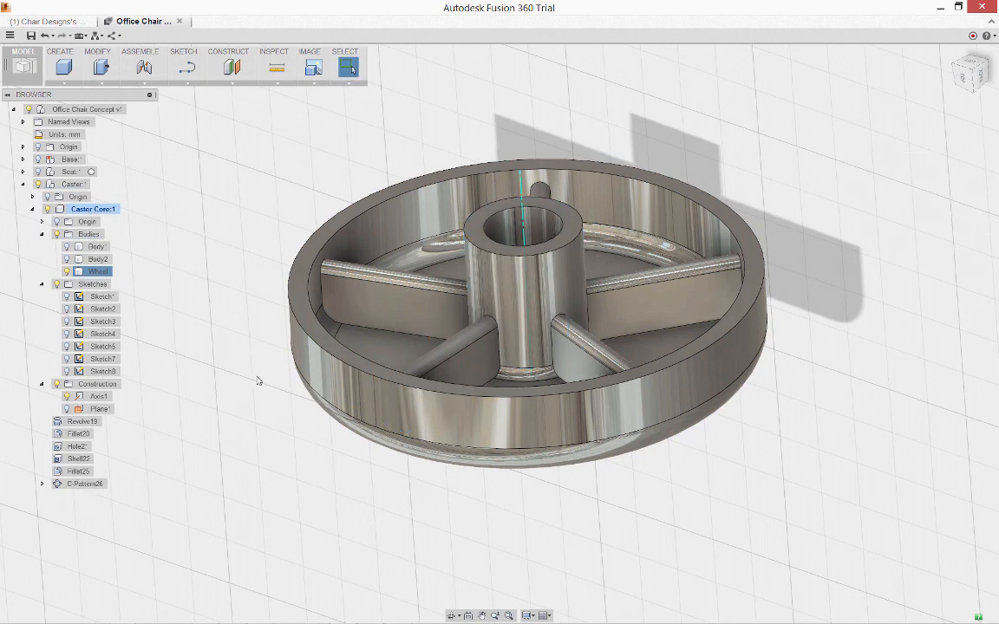
Step: Fillet the edges where all the ribs meet the wheel's floor, rim and hub with a 2 mm radius
right_click(259, 380)
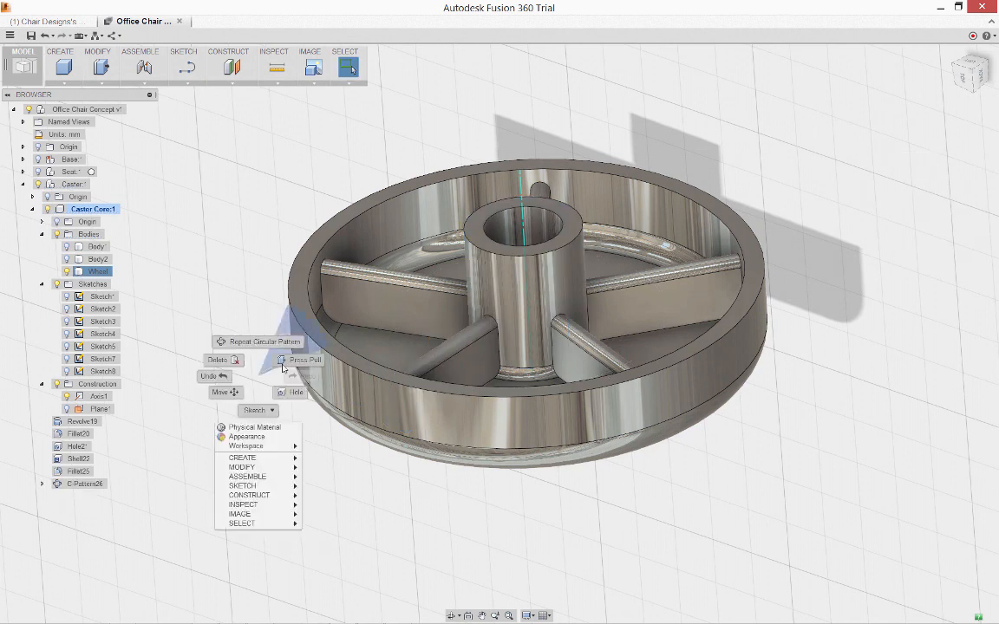
click(283, 367)
click(356, 325)
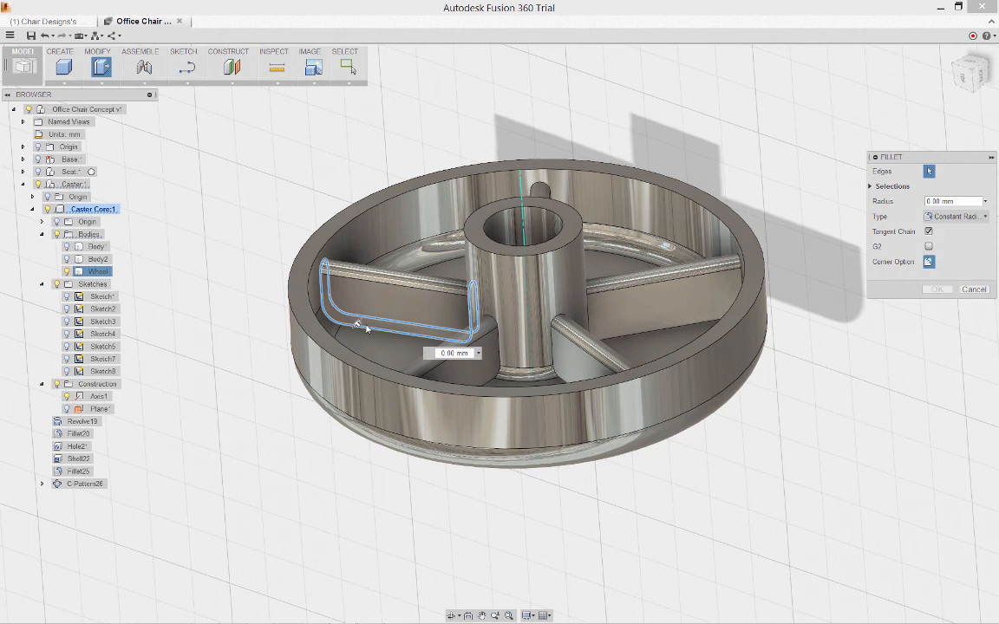
click(555, 191)
click(612, 343)
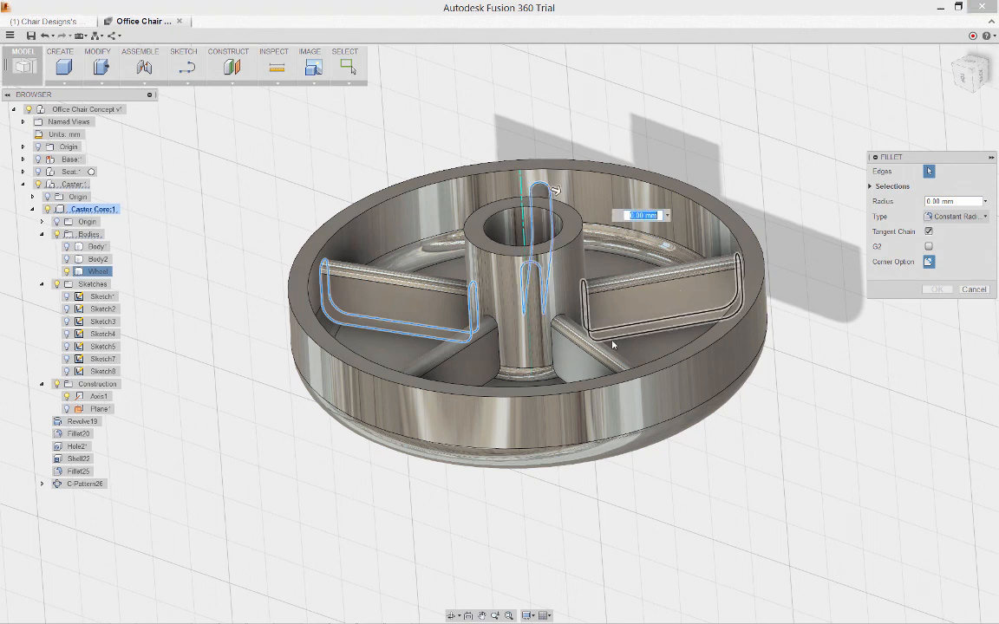
click(496, 300)
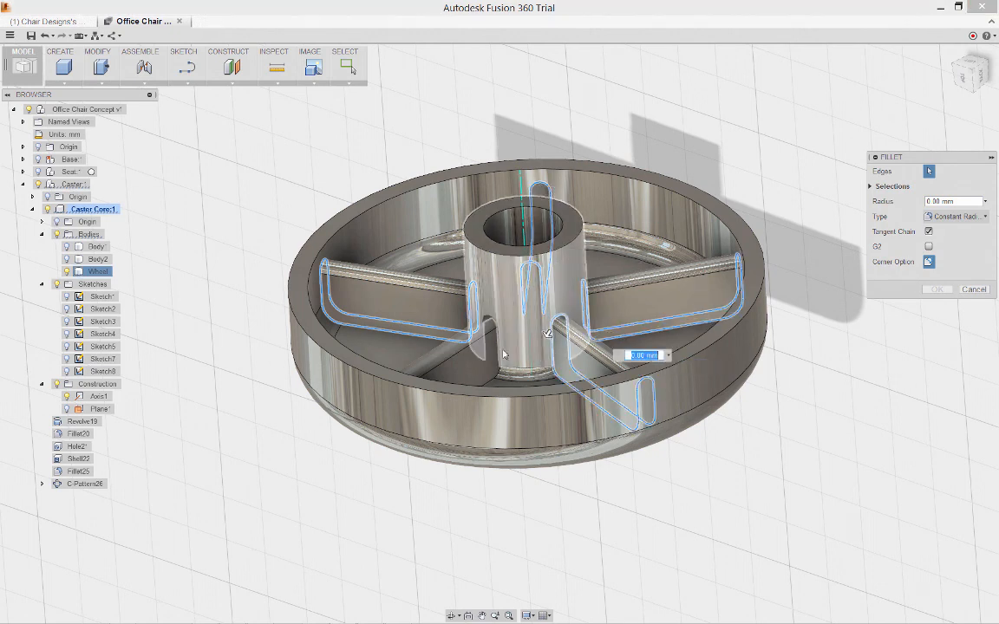
click(500, 351)
drag(500, 350, 503, 357)
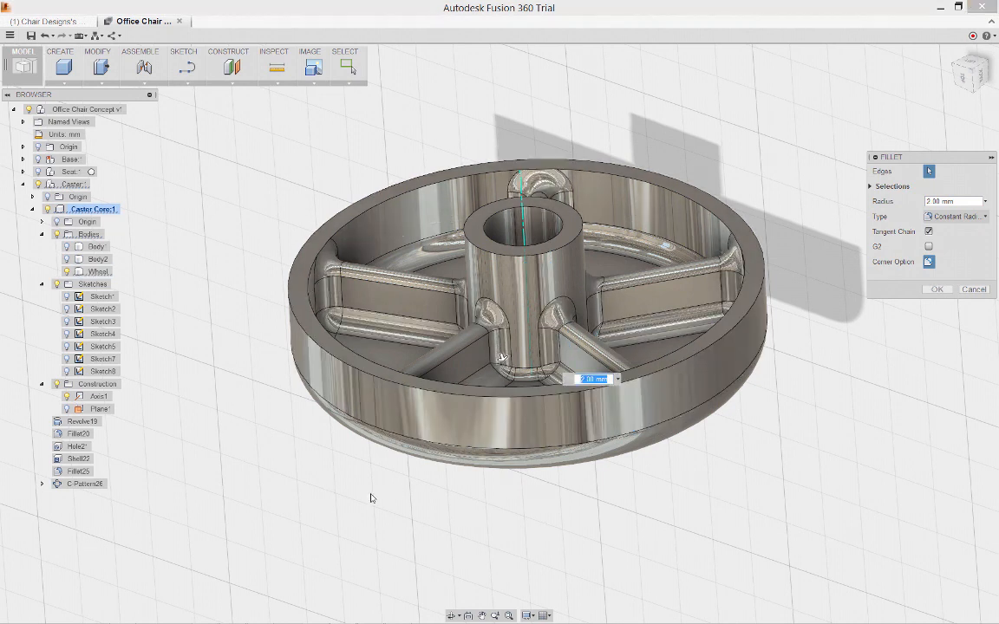
right_click(371, 497)
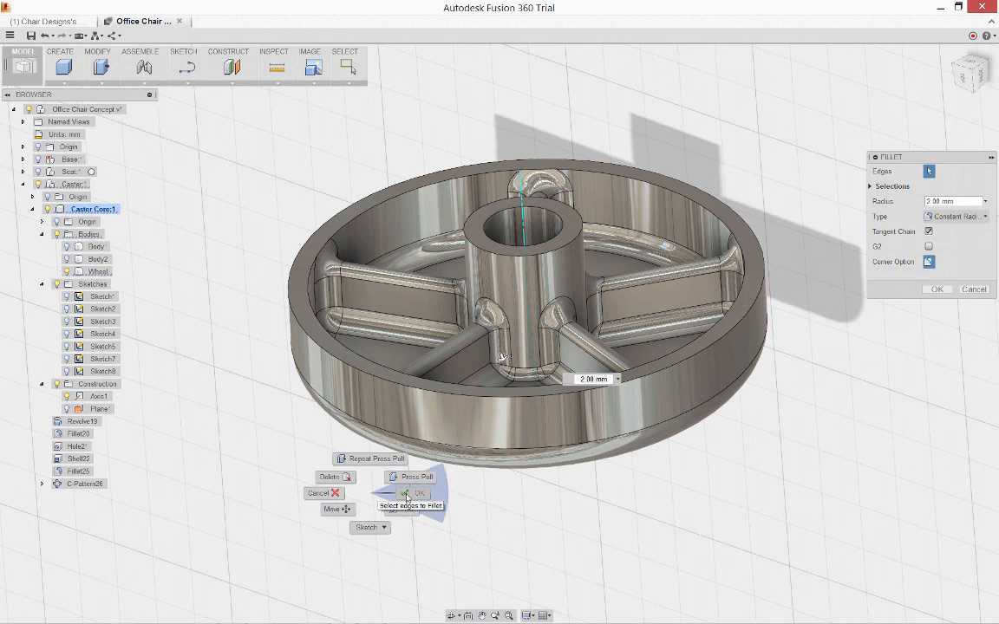
click(407, 498)
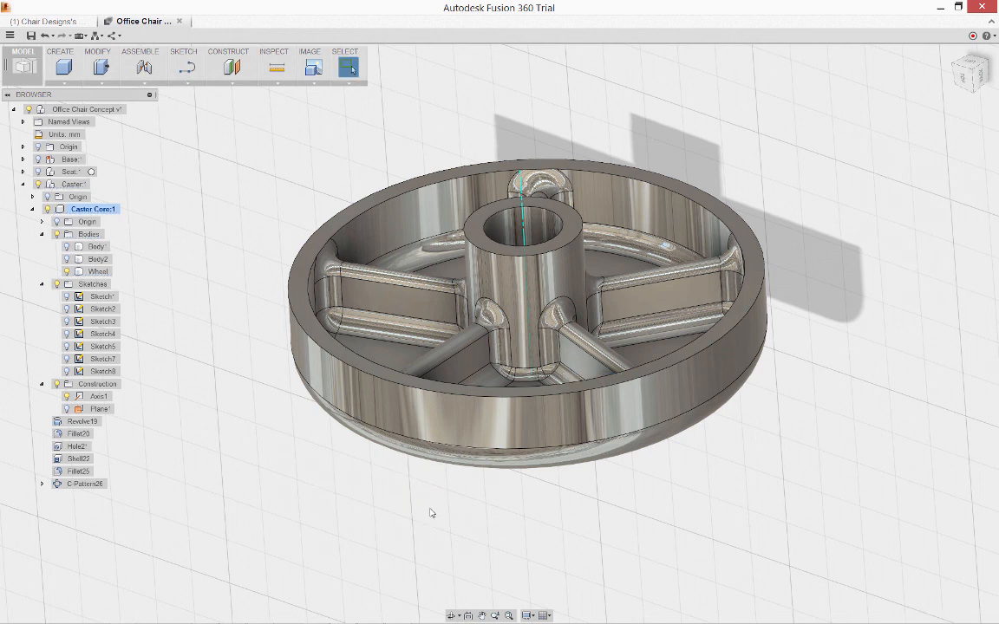
Step: Apply the textured plastic appearance Plastic - Texture - Random to the Wheel body
right_click(101, 272)
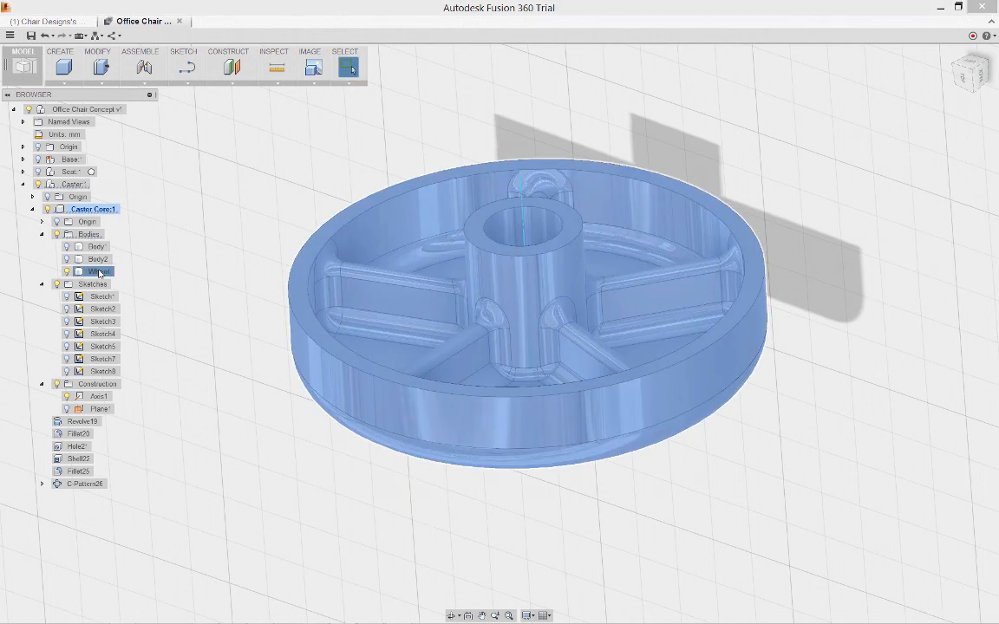
click(151, 397)
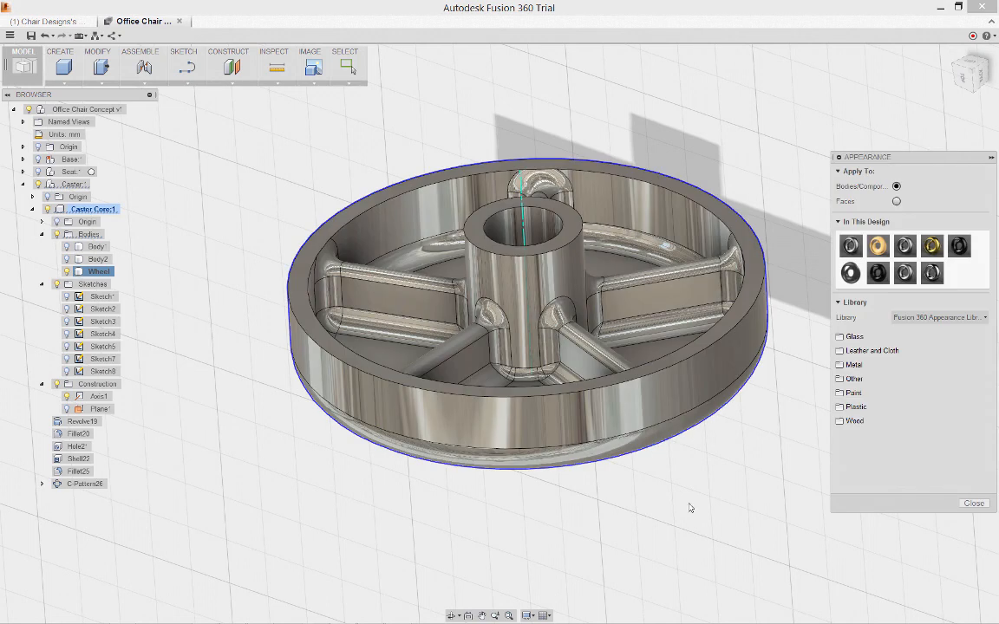
click(839, 407)
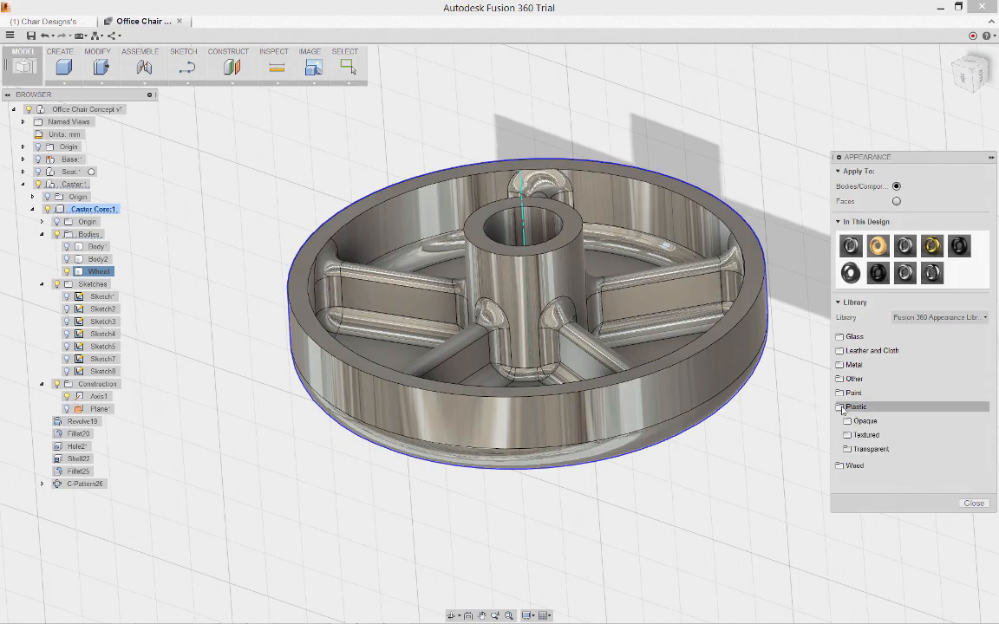
click(849, 436)
drag(867, 449, 710, 370)
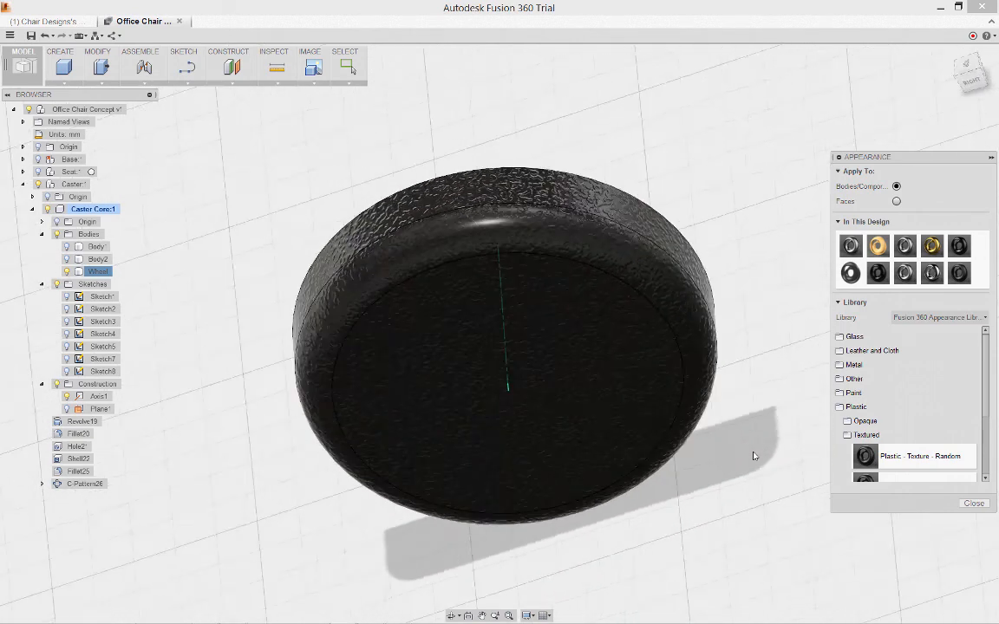
Step: Reduce the texture scale of the wheel's Plastic - Texture - Random appearance to 45
double_click(958, 273)
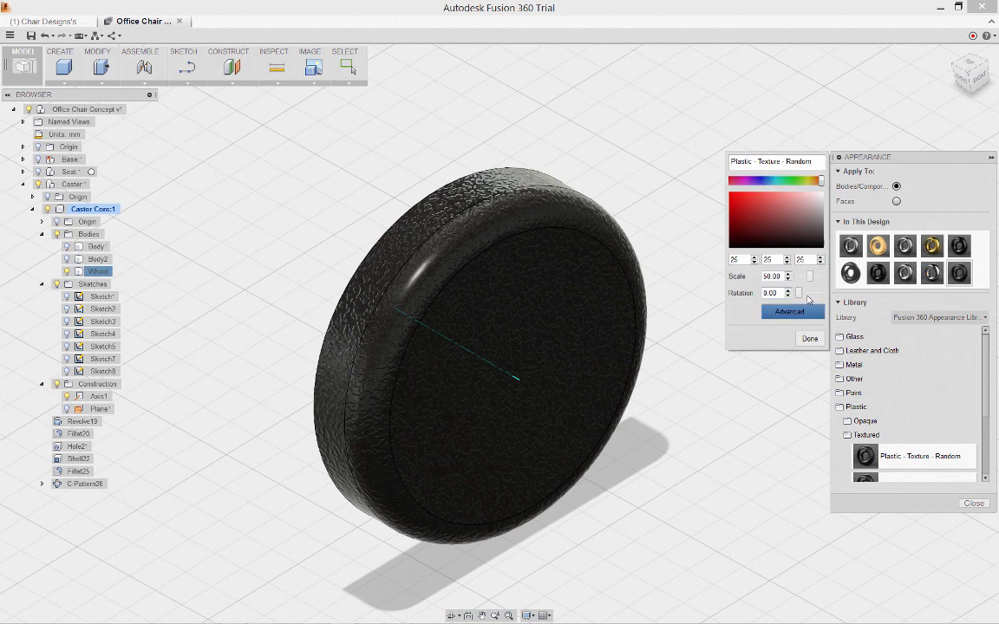
drag(810, 279, 809, 280)
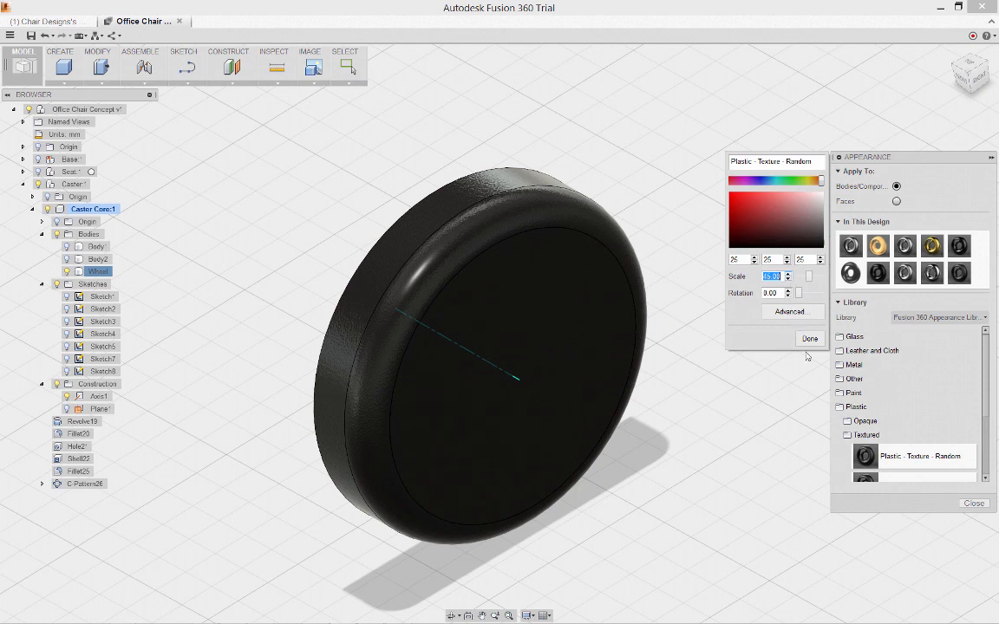
click(808, 340)
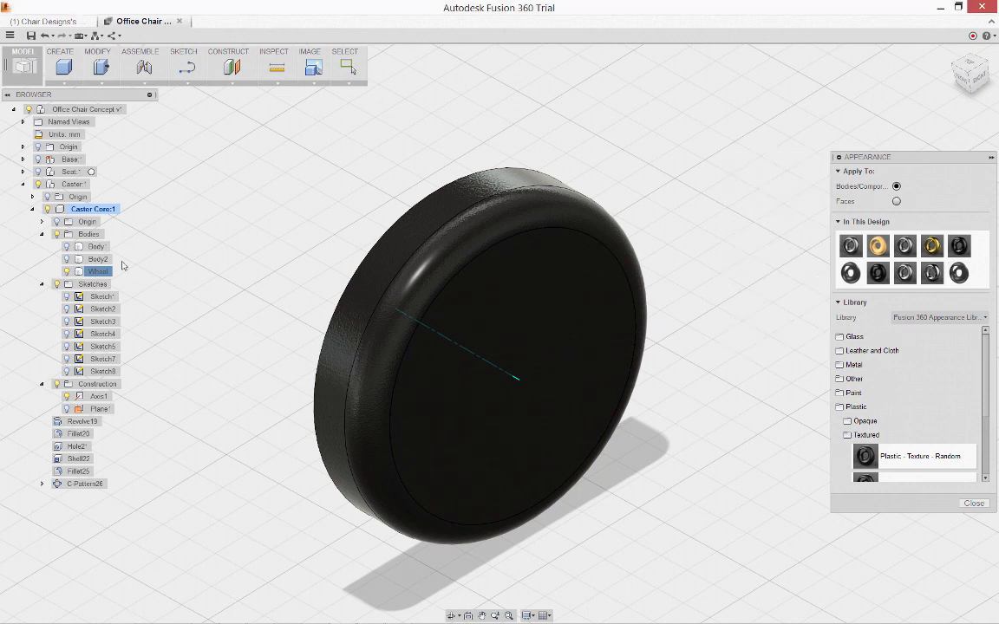
Step: Show the two hidden bodies of the Caster Core component alongside the wheel
click(67, 247)
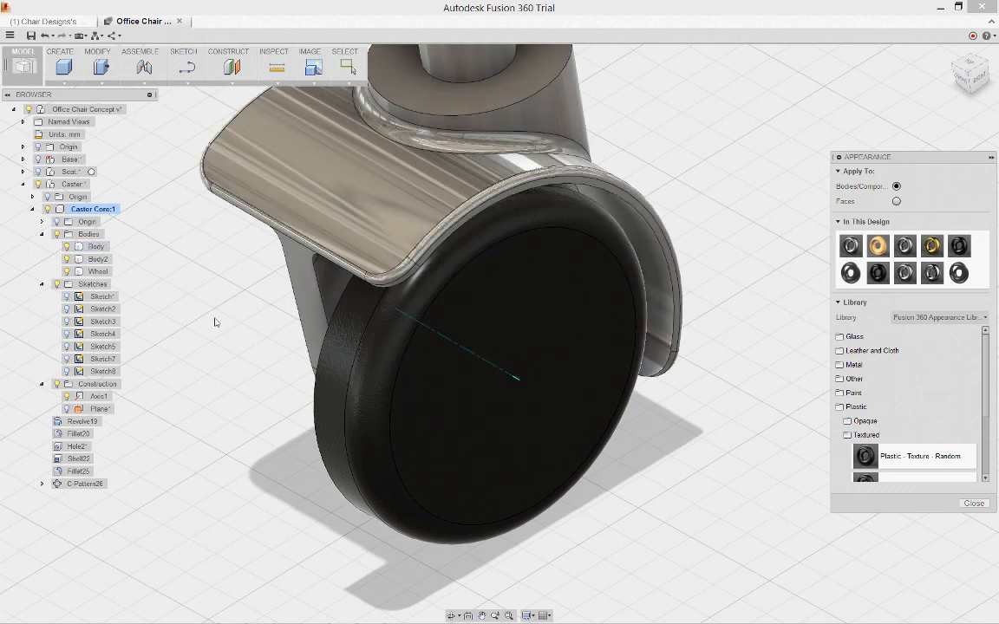